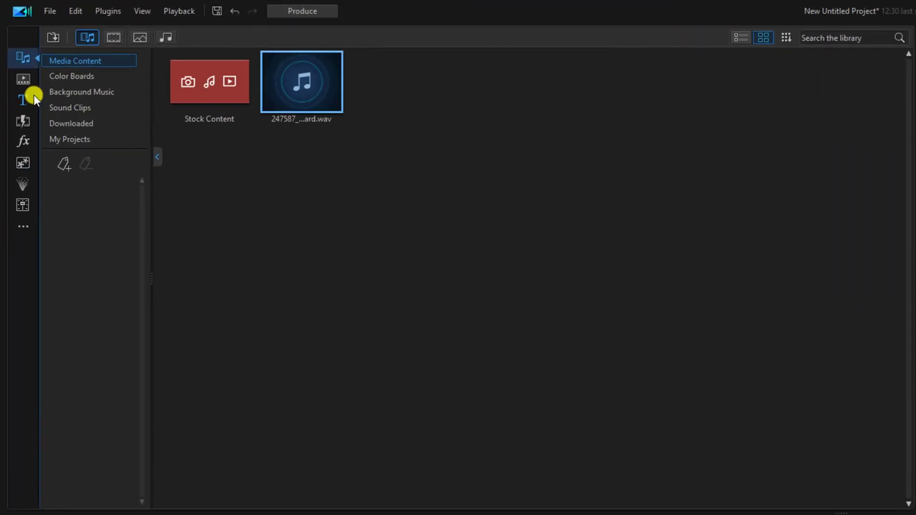
Show the title templates and drag the Default title toward the timeline.
{"action": "left_click", "coordinate": [33, 97]}
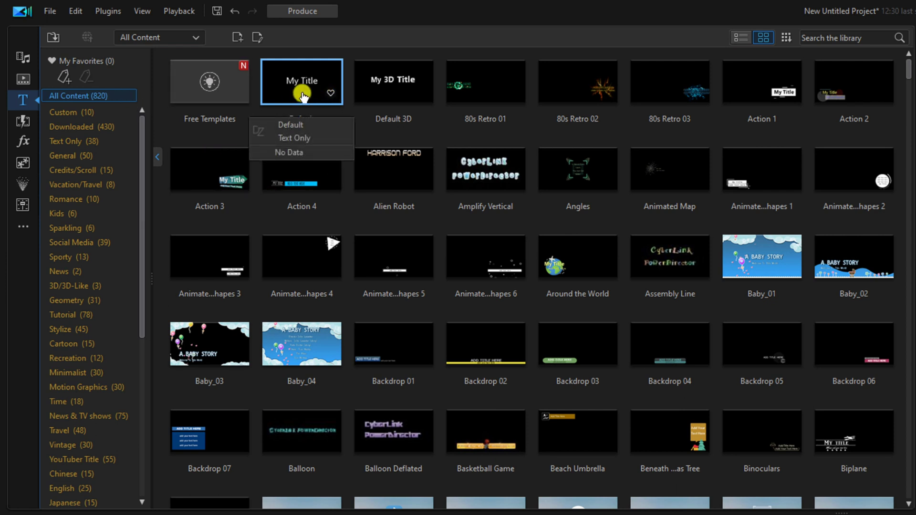
{"action": "left_click_drag", "start_coordinate": [302, 95], "coordinate": [97, 514]}
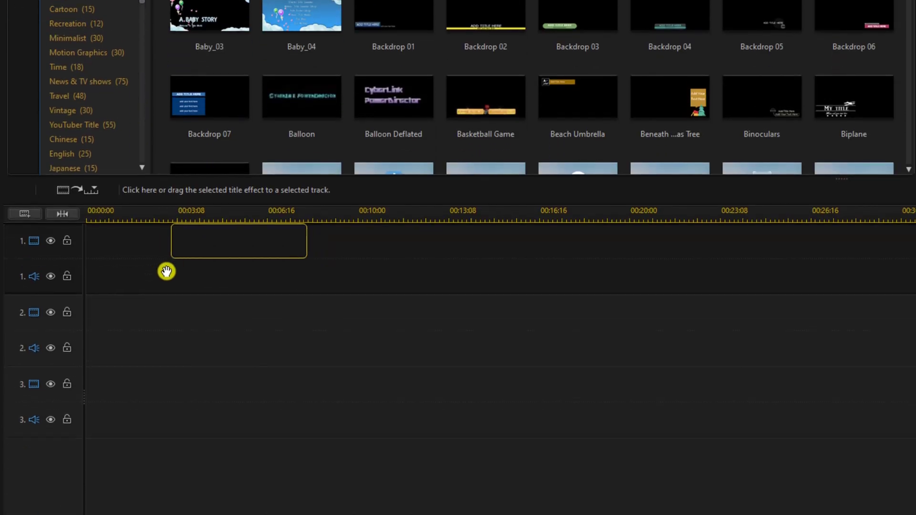
Drop the Default title at 00:00 on track 1, set its duration to 00:00:03:00, and open it for editing.
{"action": "left_click_drag", "start_coordinate": [97, 254], "coordinate": [81, 254]}
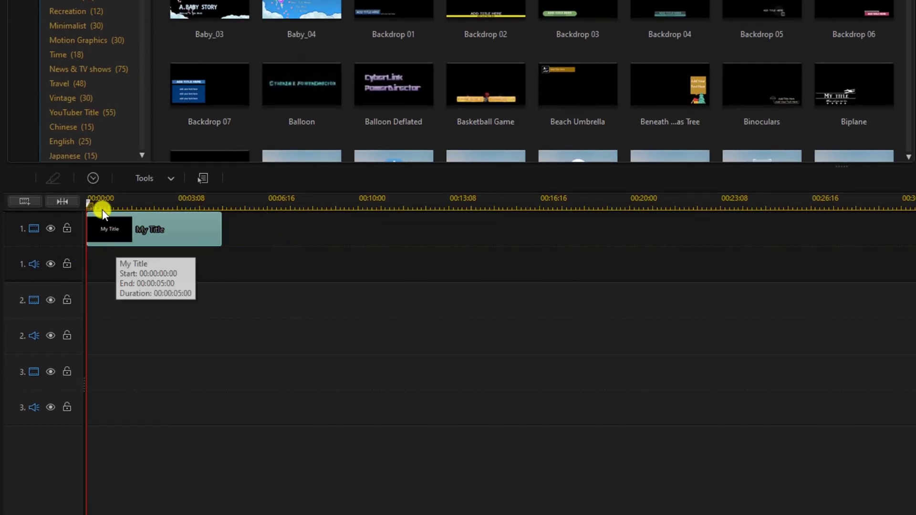
{"action": "left_click", "coordinate": [94, 180]}
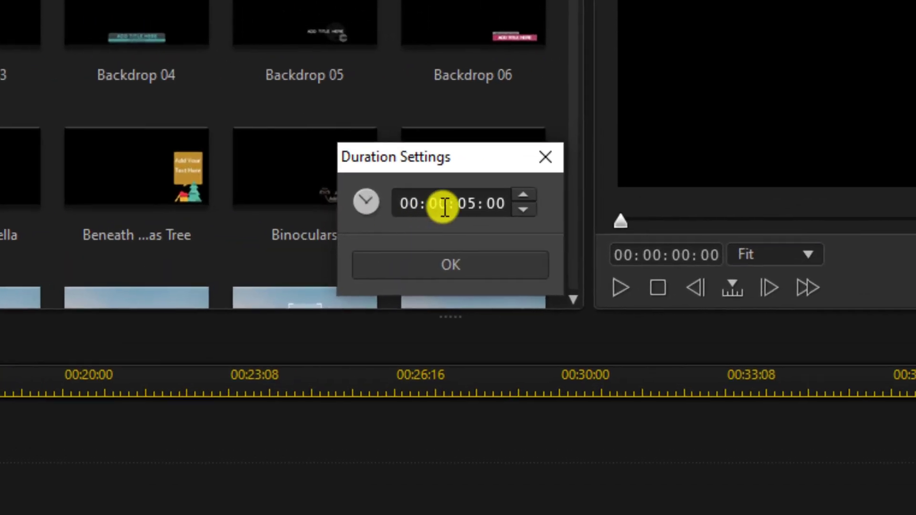
{"action": "left_click", "coordinate": [827, 110]}
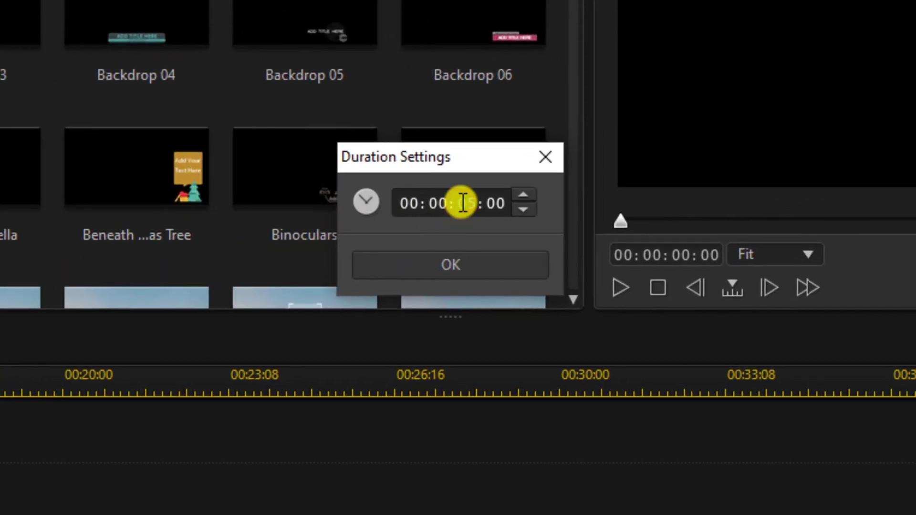
{"action": "type", "text": "03"}
{"action": "left_click", "coordinate": [466, 265]}
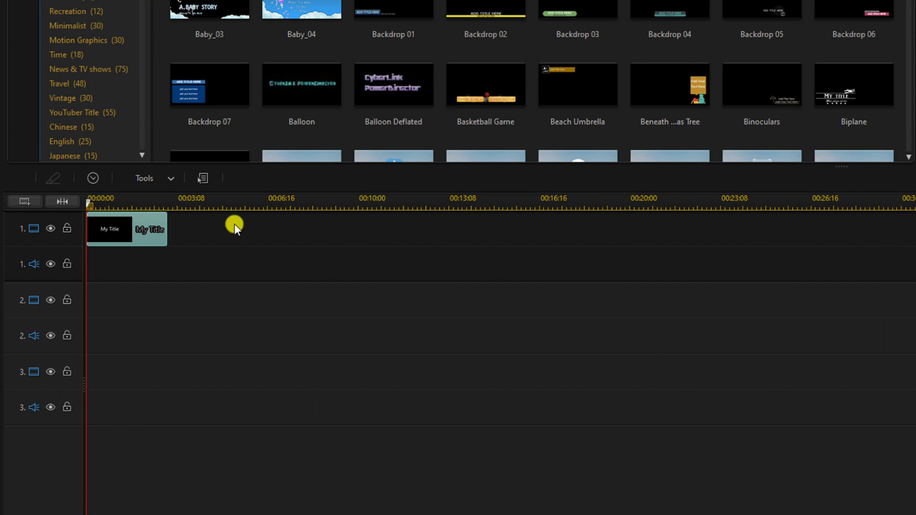
{"action": "double_click", "coordinate": [138, 239]}
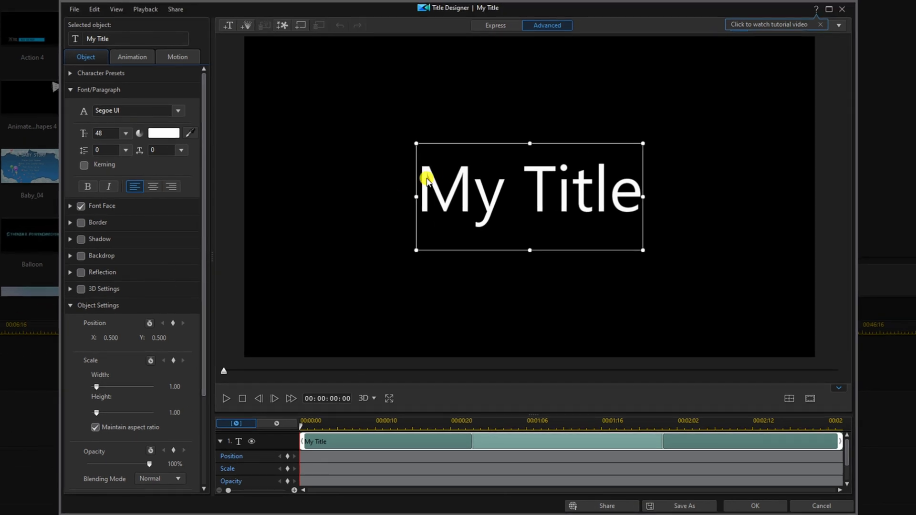
Select the title text and set it to Poppins Medium, size 88.
{"action": "left_click", "coordinate": [422, 184]}
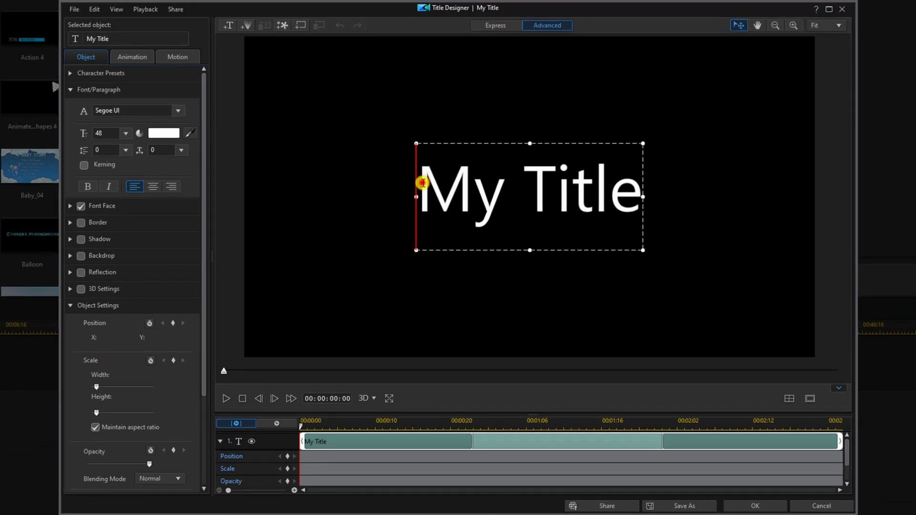
{"action": "triple_click", "coordinate": [422, 183]}
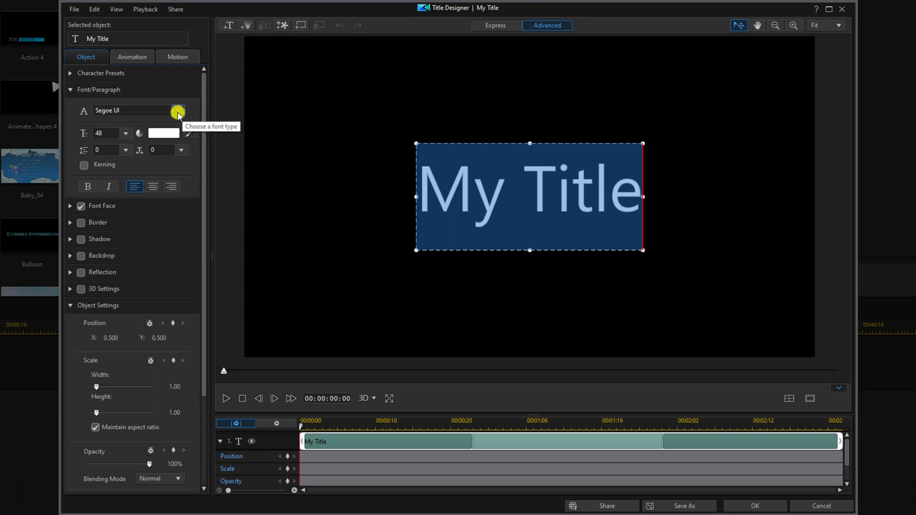
{"action": "left_click", "coordinate": [178, 111]}
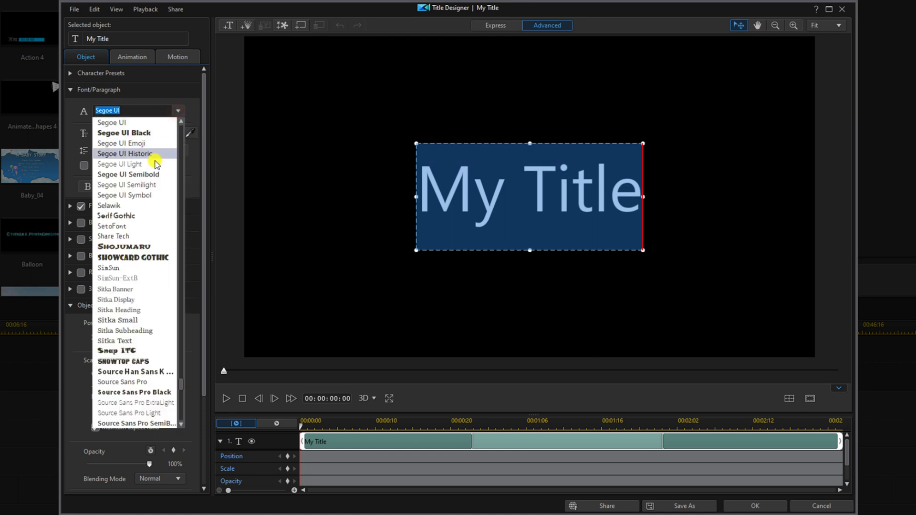
{"action": "scroll", "coordinate": [155, 163], "scroll_direction": "up", "scroll_amount": 10}
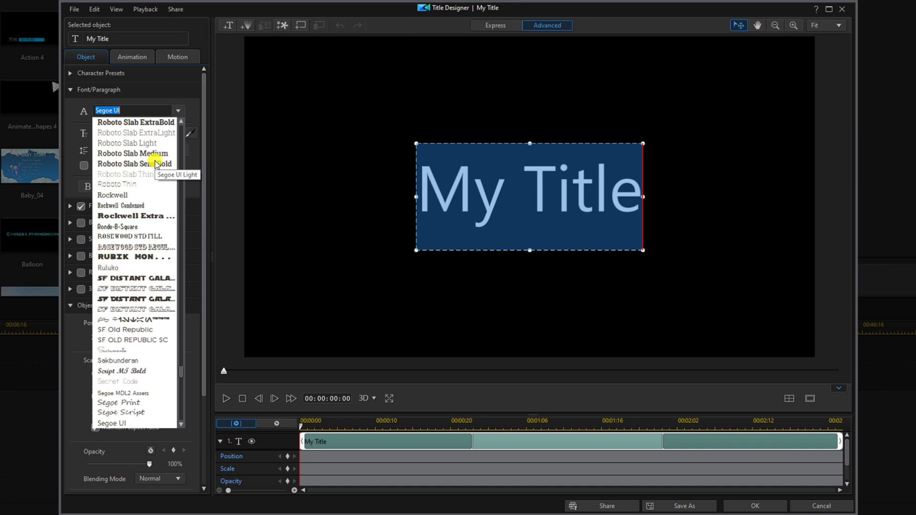
{"action": "scroll", "coordinate": [156, 163], "scroll_direction": "up", "scroll_amount": 5}
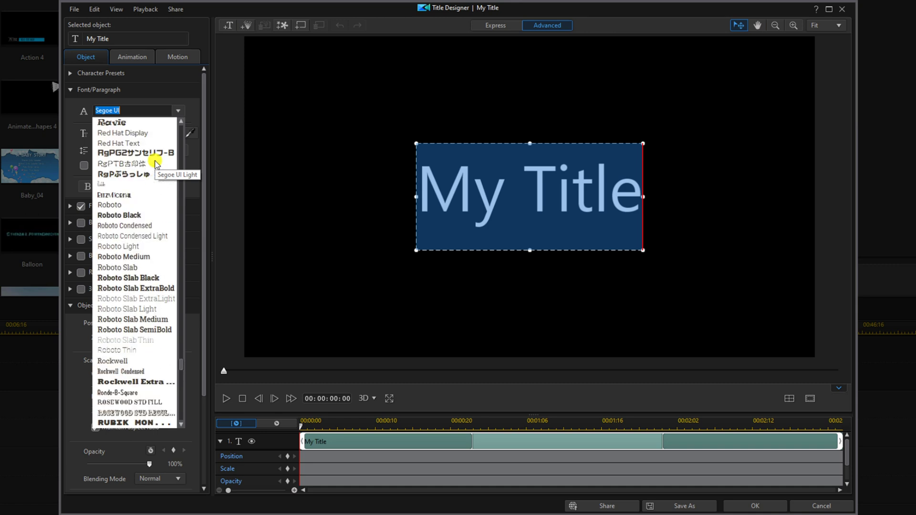
{"action": "scroll", "coordinate": [155, 163], "scroll_direction": "up", "scroll_amount": 7}
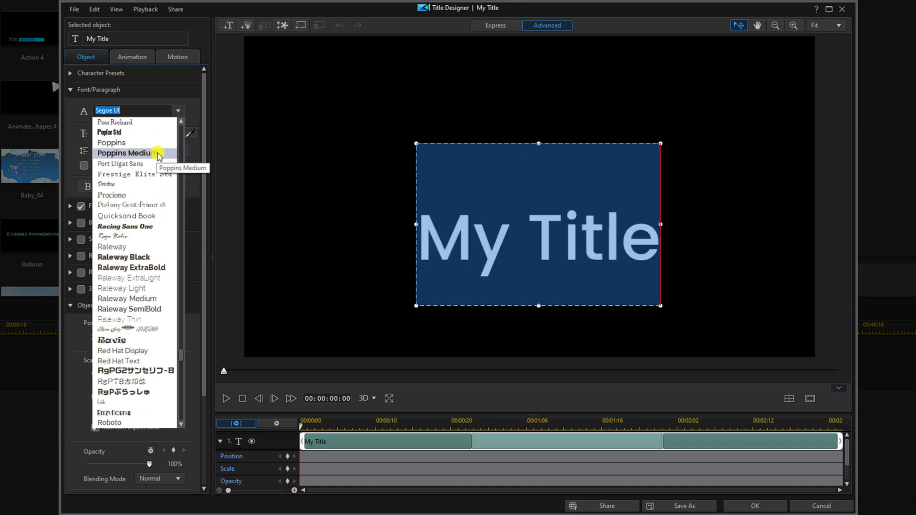
{"action": "left_click", "coordinate": [158, 155]}
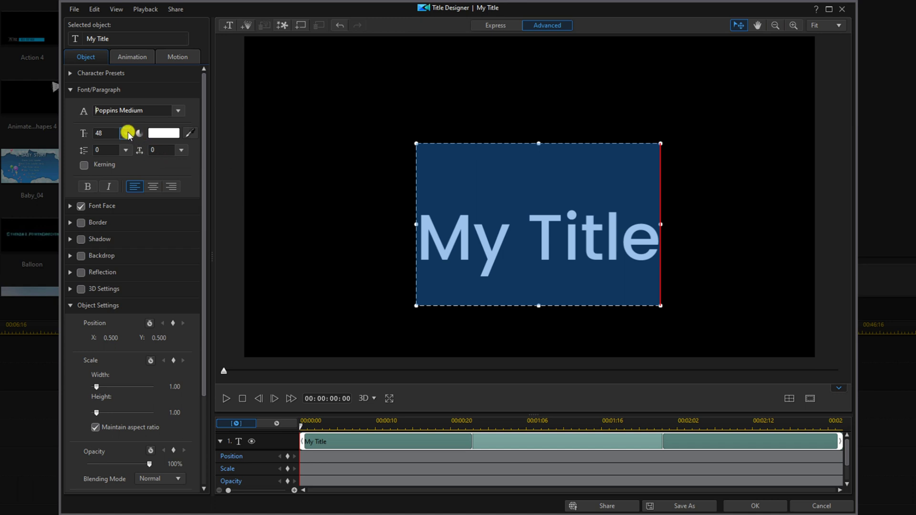
{"action": "left_click", "coordinate": [127, 133]}
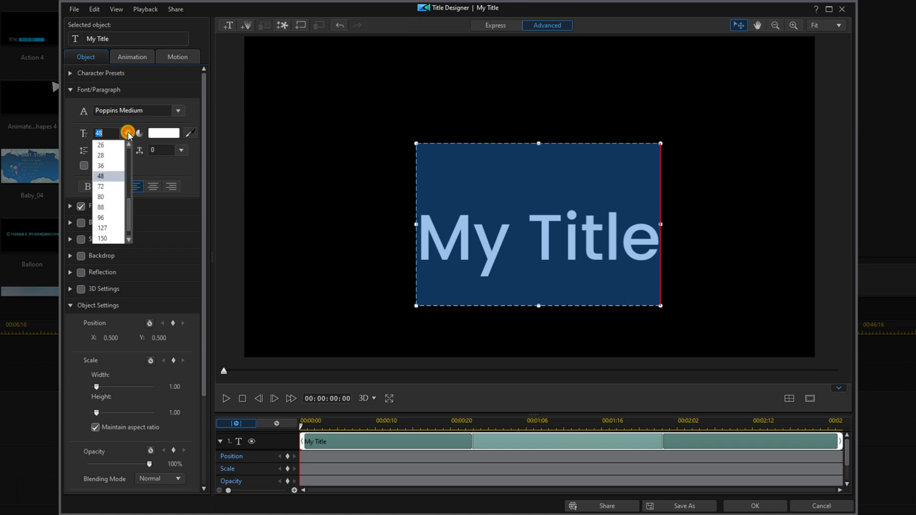
{"action": "left_click", "coordinate": [111, 209]}
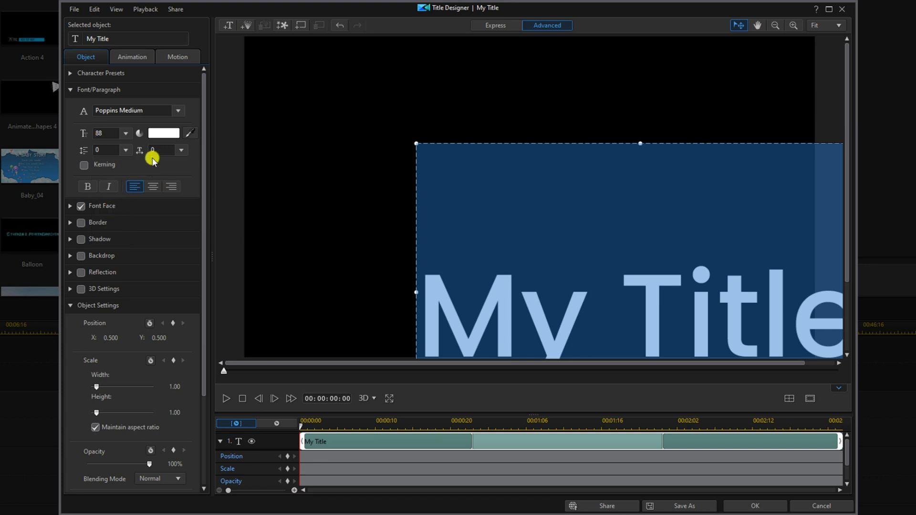
Set letter spacing 18, make it bold italic, and type DON'T.
{"action": "left_click", "coordinate": [184, 151]}
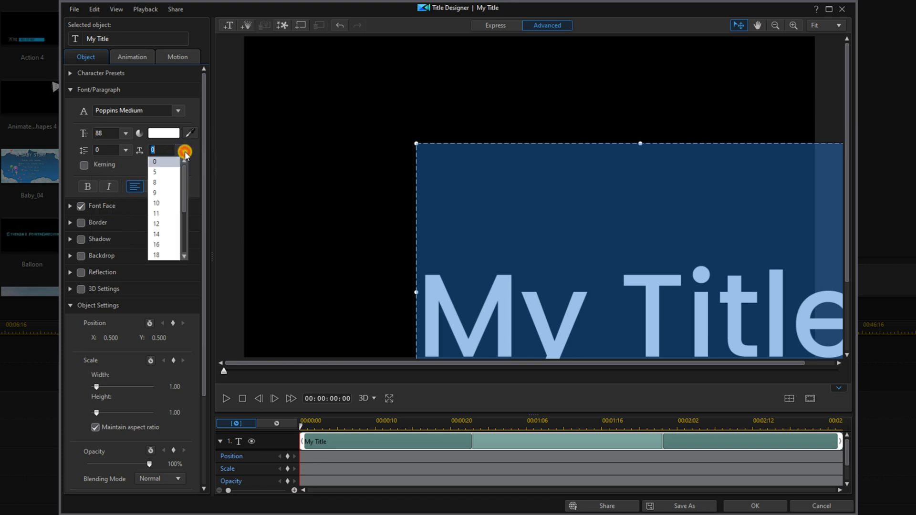
{"action": "left_click", "coordinate": [167, 255]}
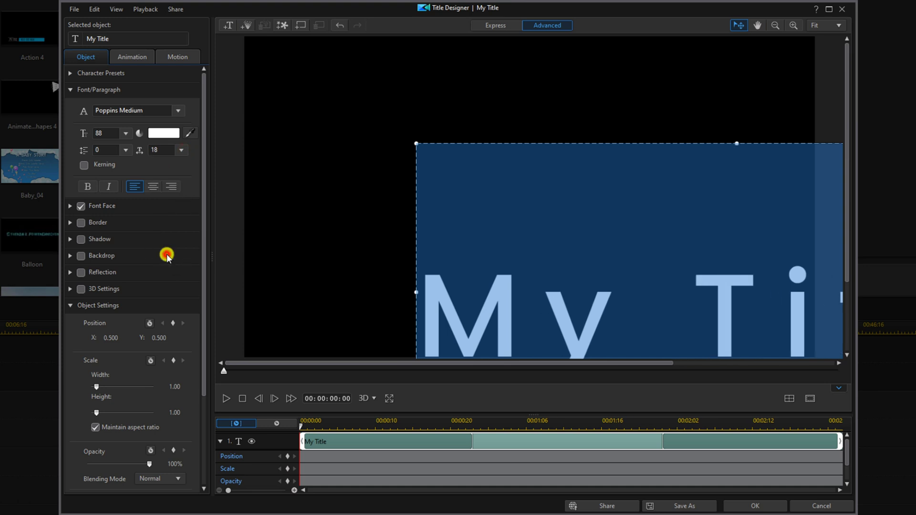
{"action": "left_click", "coordinate": [88, 186]}
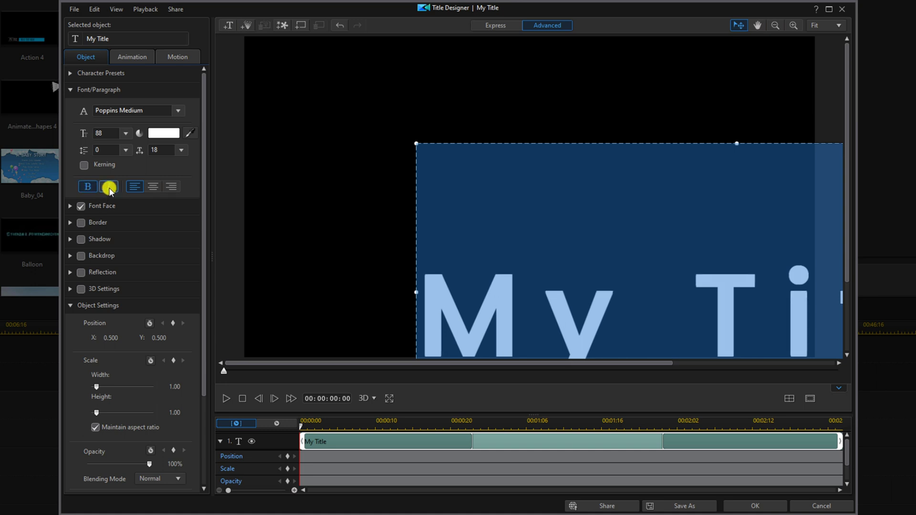
{"action": "left_click", "coordinate": [109, 188]}
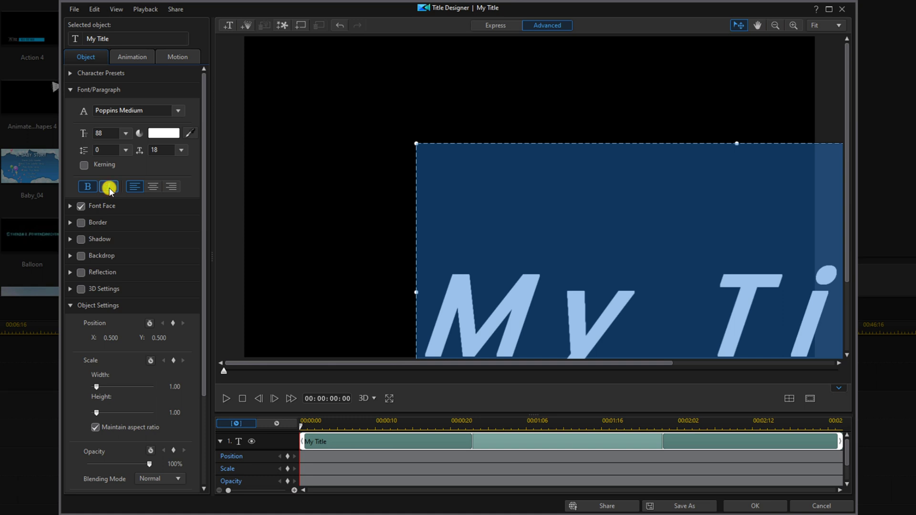
{"action": "type", "text": "DON'T"}
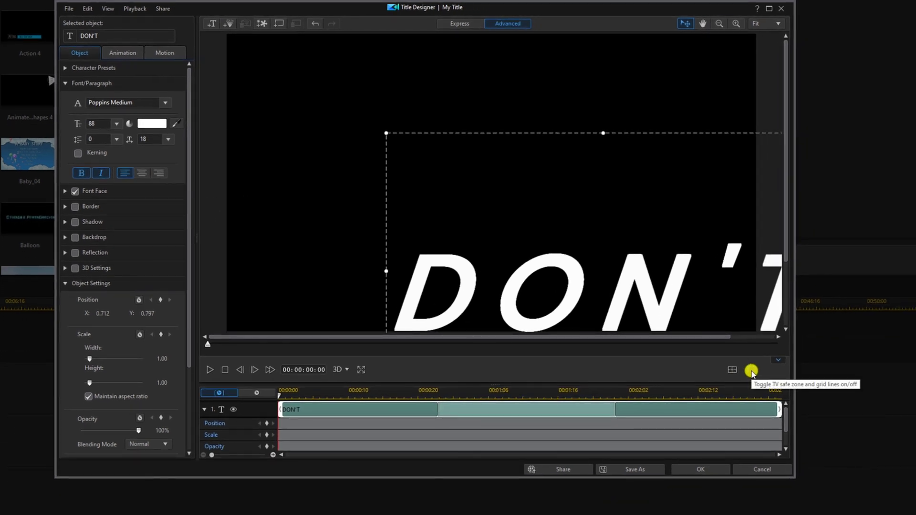
Overlay a 3x3 grid on the title canvas.
{"action": "left_click", "coordinate": [751, 371]}
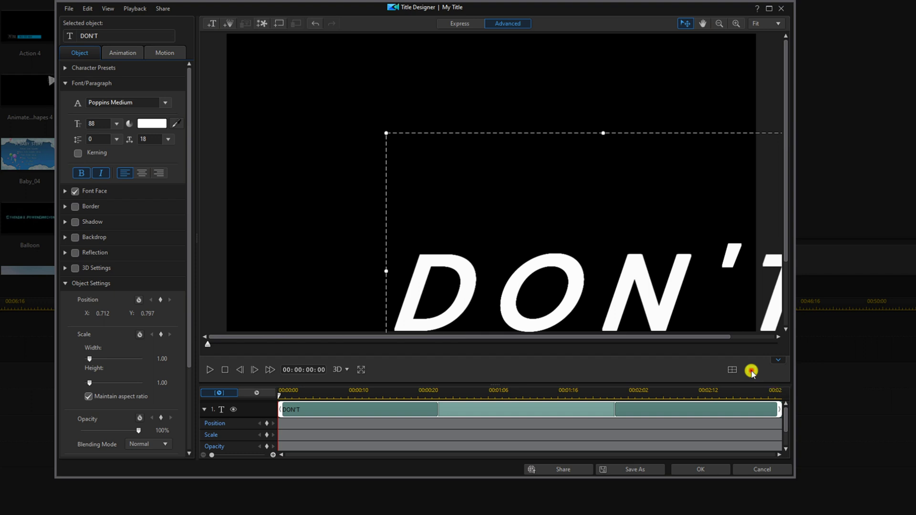
{"action": "mouse_move", "coordinate": [773, 399]}
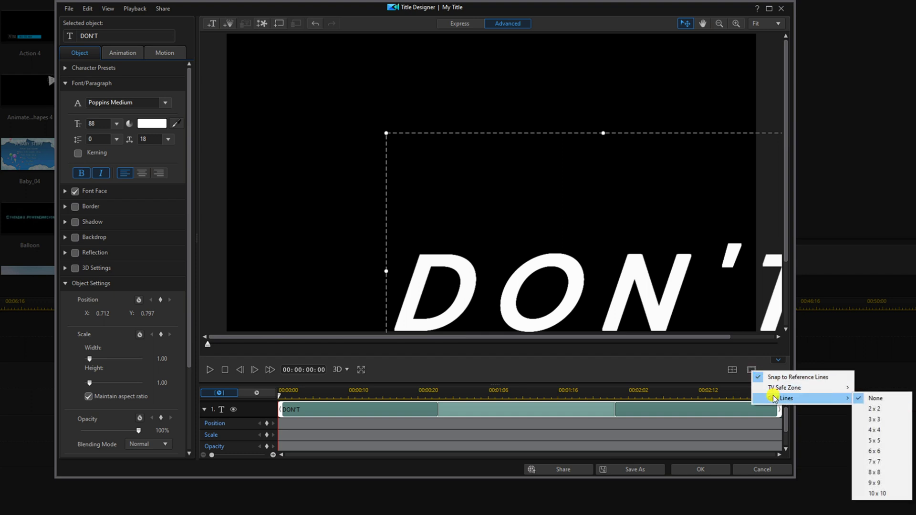
{"action": "left_click", "coordinate": [885, 420]}
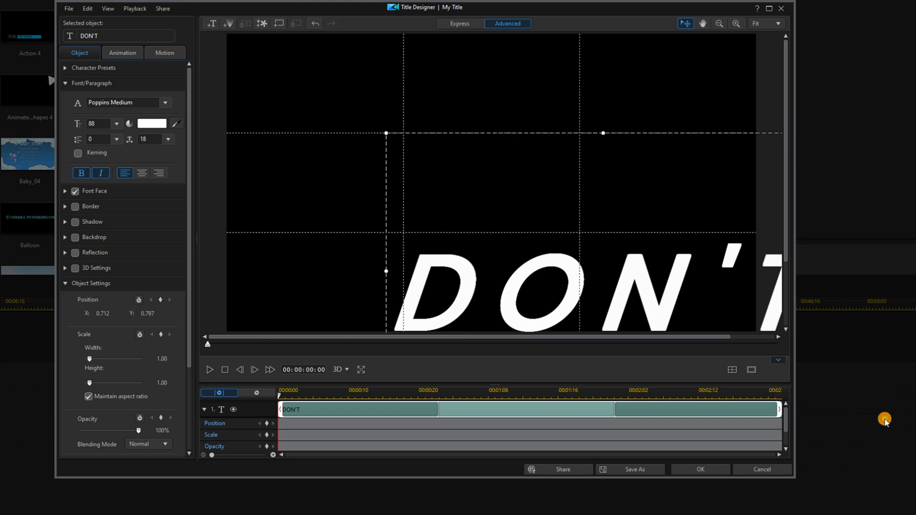
Centre DON'T horizontally and vertically, then nudge it up two steps.
{"action": "left_click", "coordinate": [733, 372]}
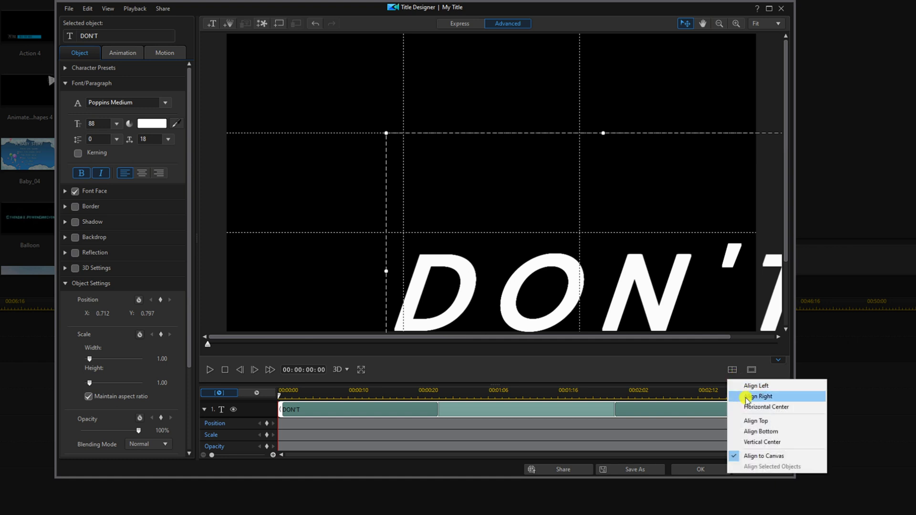
{"action": "left_click", "coordinate": [748, 408]}
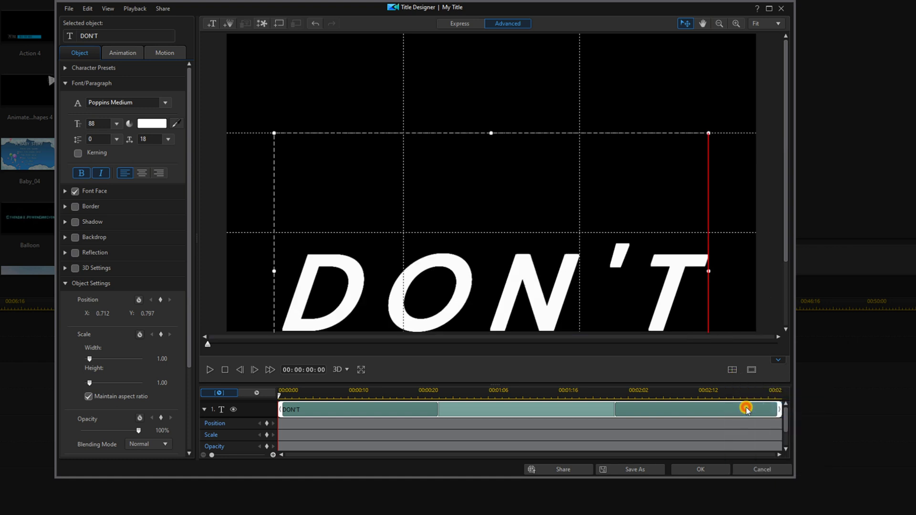
{"action": "left_click", "coordinate": [731, 370]}
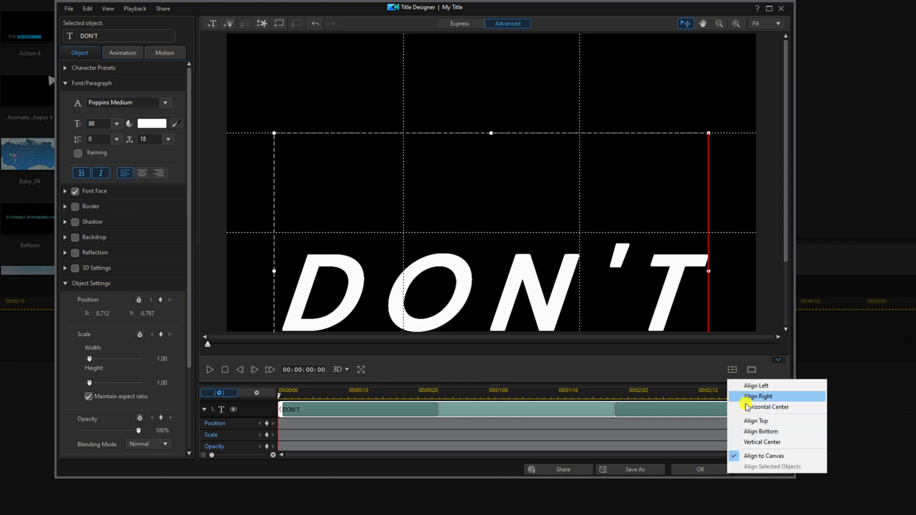
{"action": "left_click", "coordinate": [748, 442]}
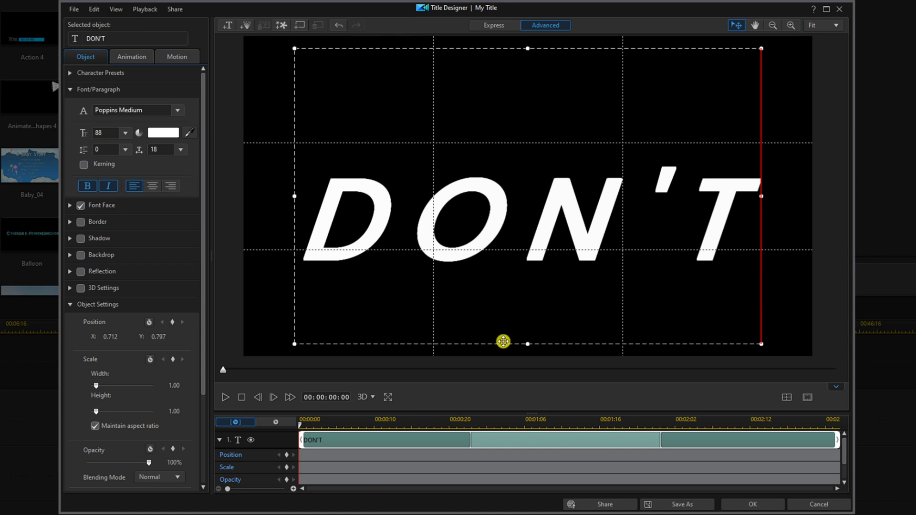
{"action": "left_click_drag", "start_coordinate": [503, 341], "coordinate": [502, 341]}
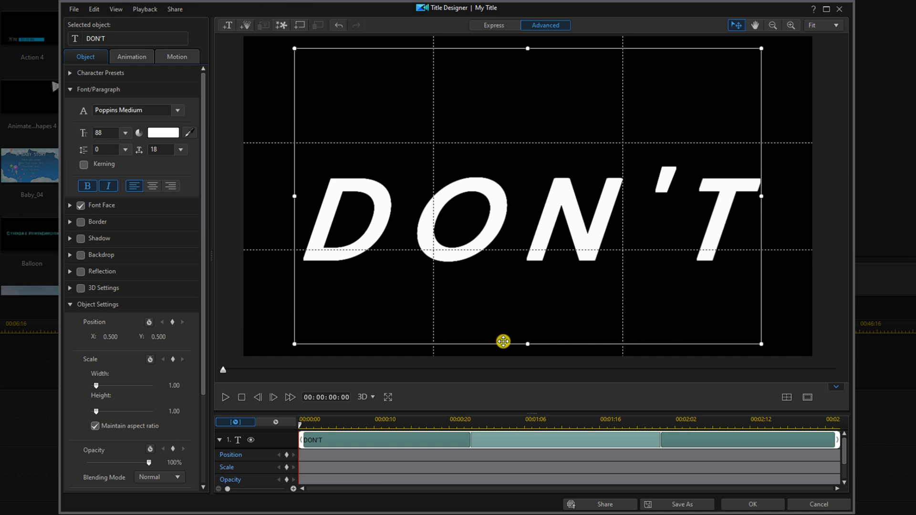
{"action": "key", "text": "Up"}
{"action": "key", "text": "Up"}
{"action": "key", "text": "Up"}
{"action": "key", "text": "Up"}
{"action": "key", "text": "Up"}
{"action": "key", "text": "Up"}
{"action": "key", "text": "Up"}
{"action": "key", "text": "Up"}
{"action": "key", "text": "Up"}
{"action": "key", "text": "Up"}
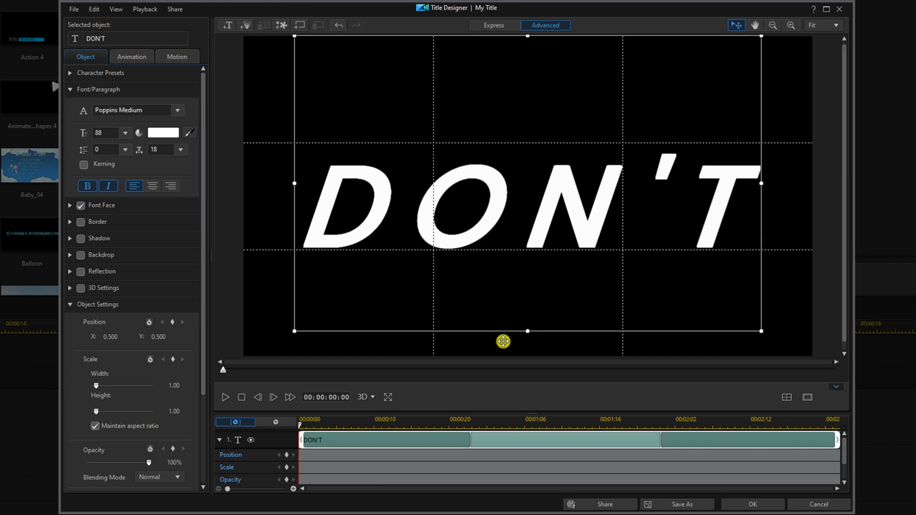
{"action": "key", "text": "Up"}
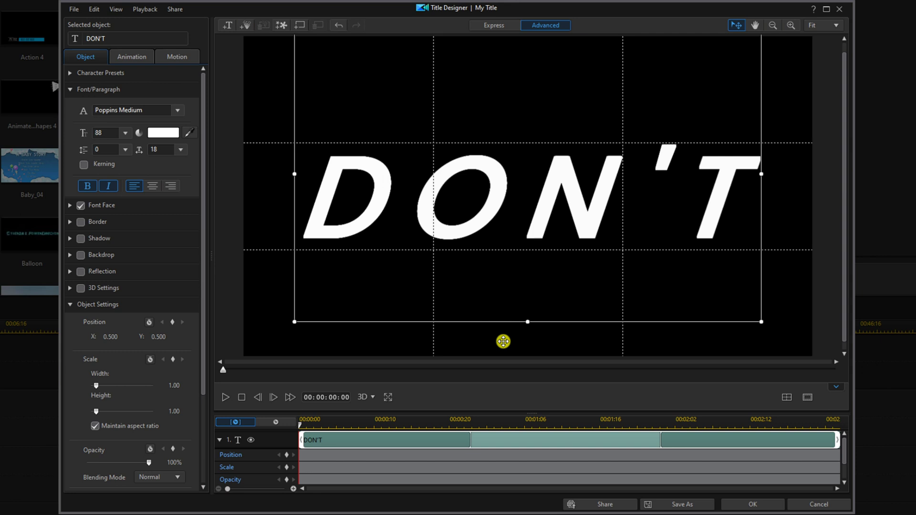
Add a second DON'T text object with Border on and Font Face off.
{"action": "left_click", "coordinate": [225, 25]}
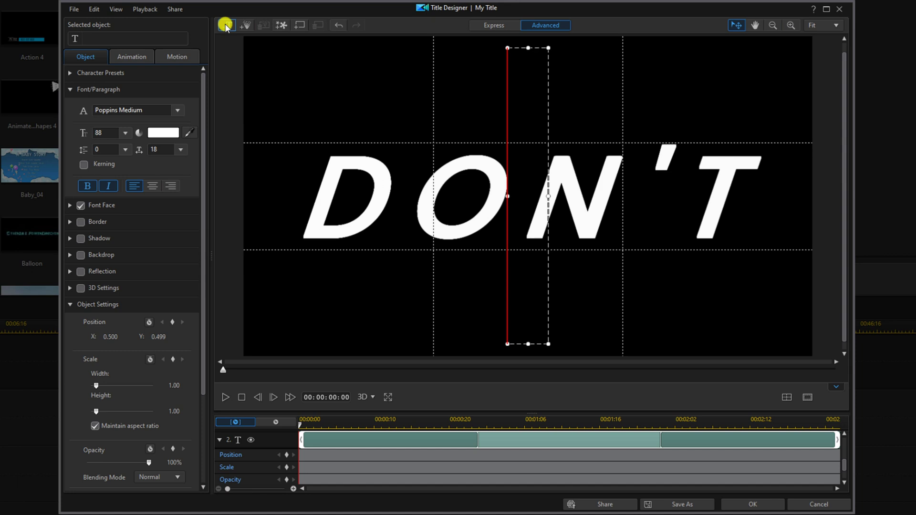
{"action": "type", "text": "DON'T"}
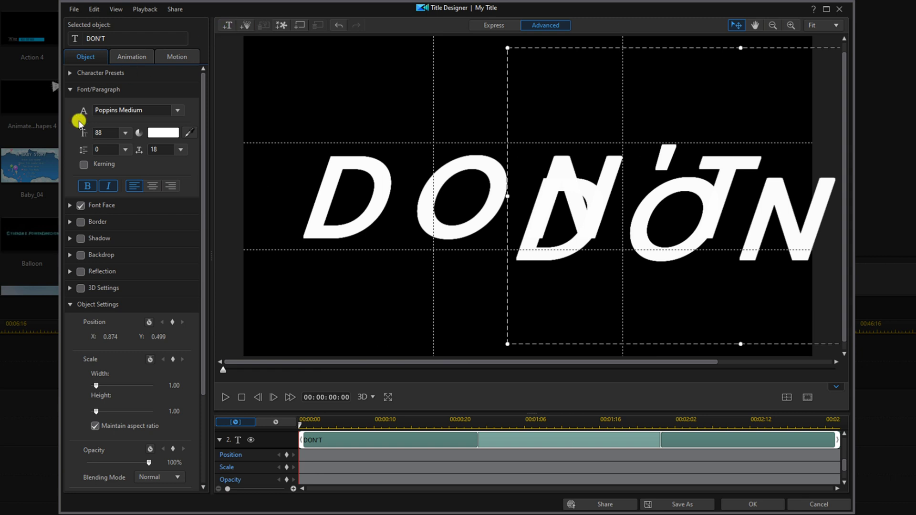
{"action": "left_click", "coordinate": [81, 222]}
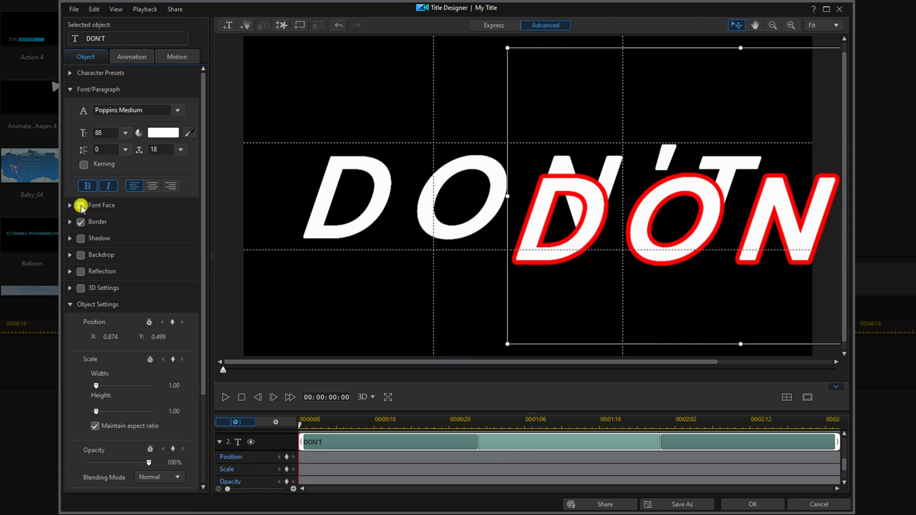
{"action": "left_click", "coordinate": [81, 206]}
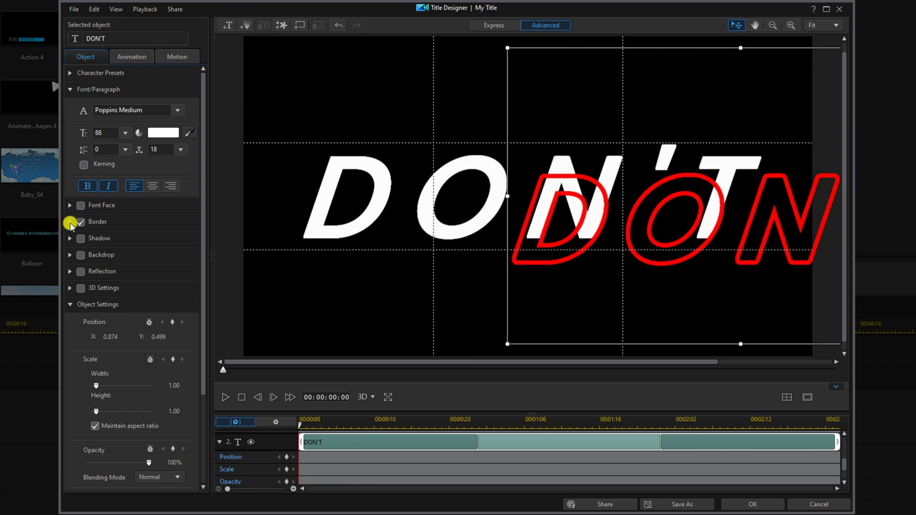
Set the outline border size to 1.0 with a white uniform colour.
{"action": "left_click", "coordinate": [70, 222]}
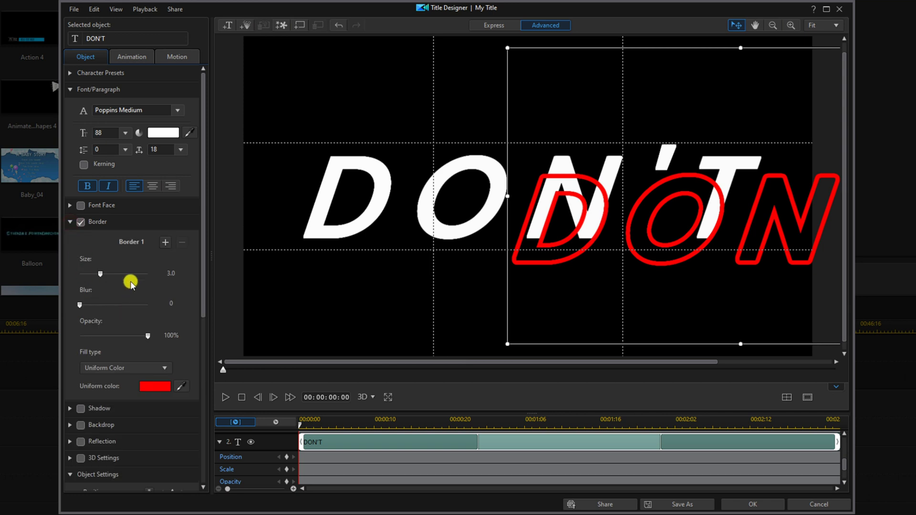
{"action": "left_click_drag", "start_coordinate": [181, 273], "coordinate": [157, 273]}
{"action": "key", "text": "Return"}
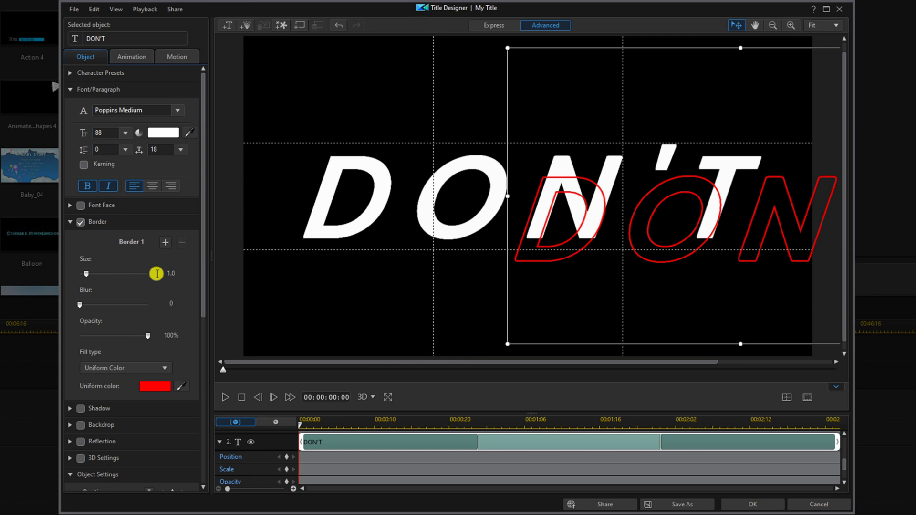
{"action": "left_click", "coordinate": [157, 387]}
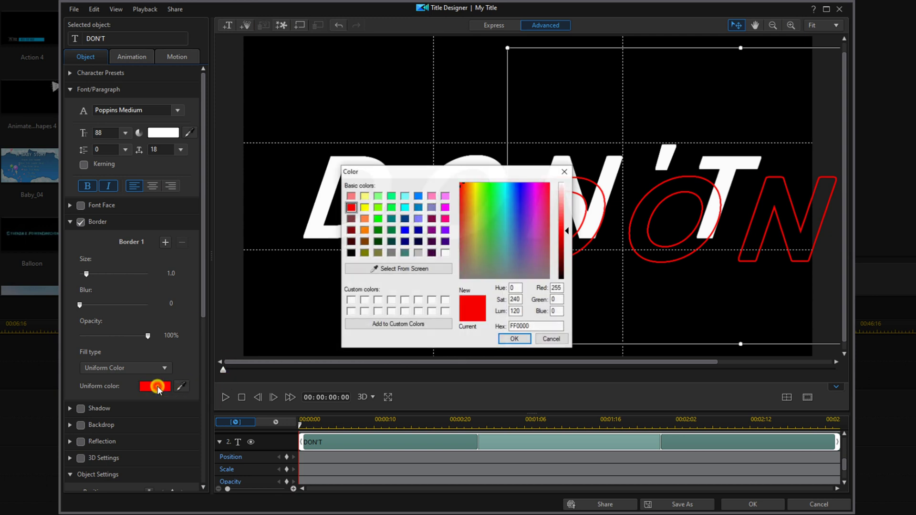
{"action": "left_click", "coordinate": [445, 253]}
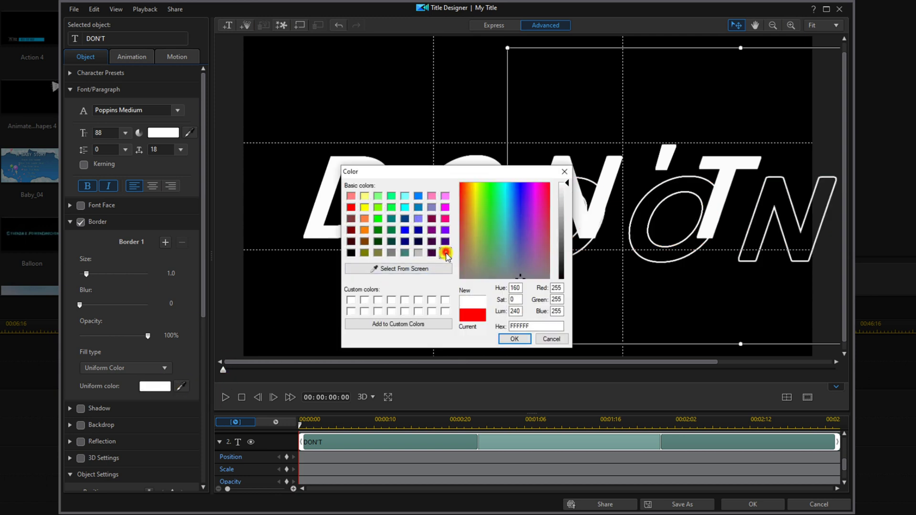
{"action": "left_click", "coordinate": [515, 339]}
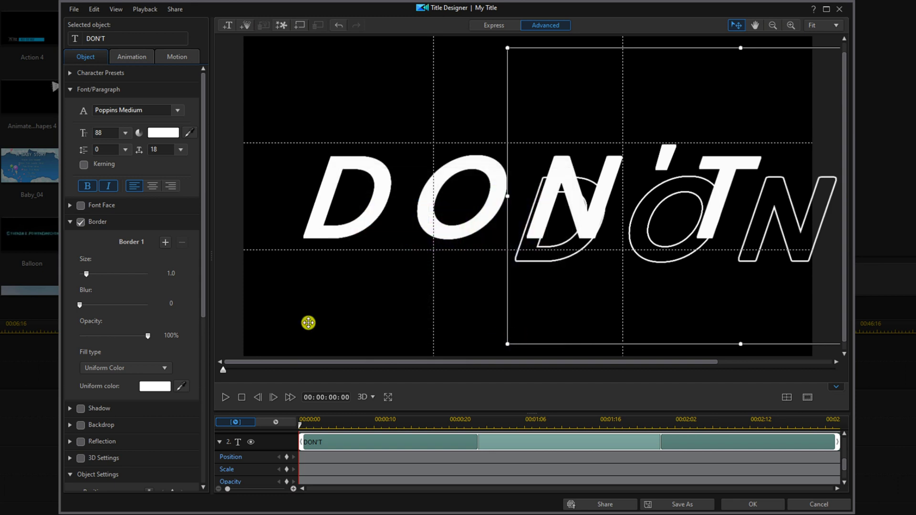
{"action": "left_click", "coordinate": [70, 222]}
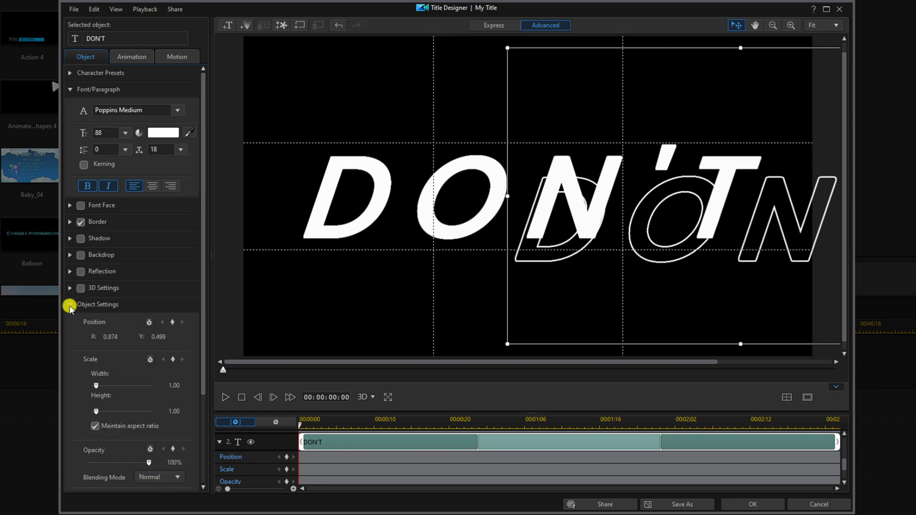
Set the outlined DON'T's Scale Width to 1.08.
{"action": "left_click", "coordinate": [70, 305]}
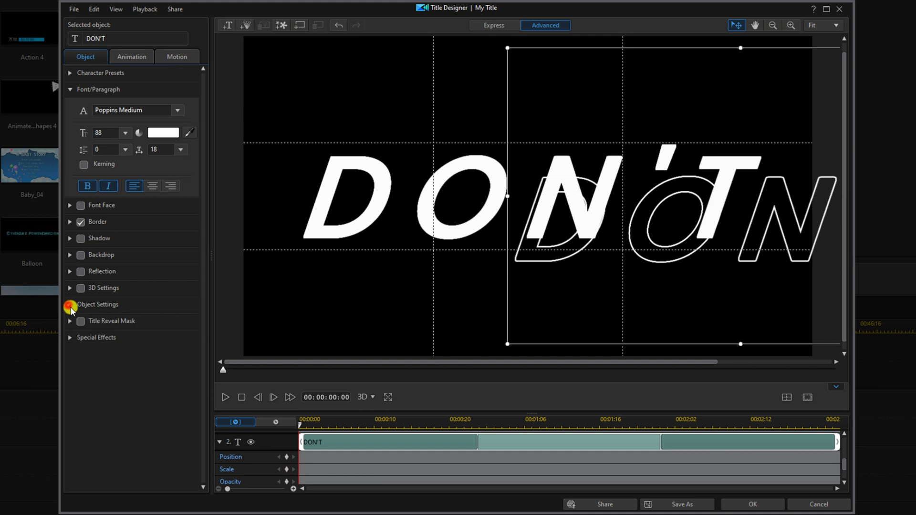
{"action": "left_click", "coordinate": [70, 305]}
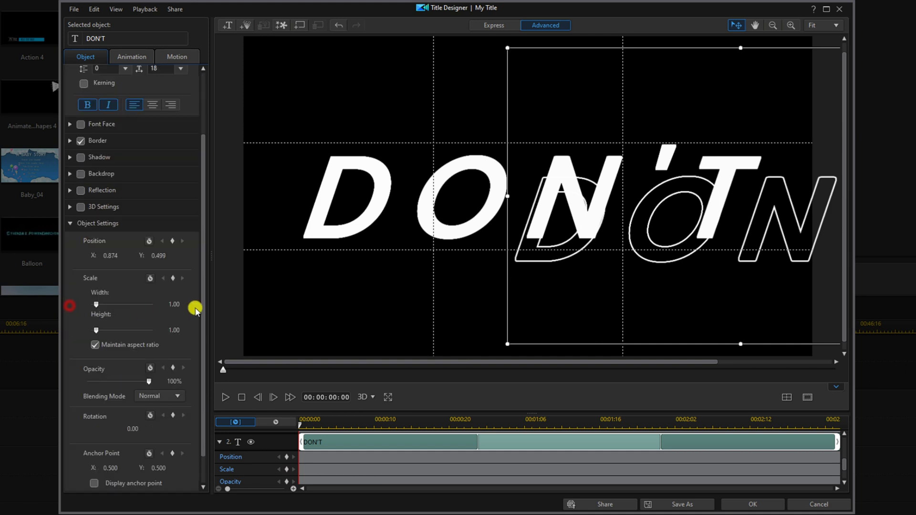
{"action": "scroll", "coordinate": [202, 281], "scroll_direction": "down", "scroll_amount": 2}
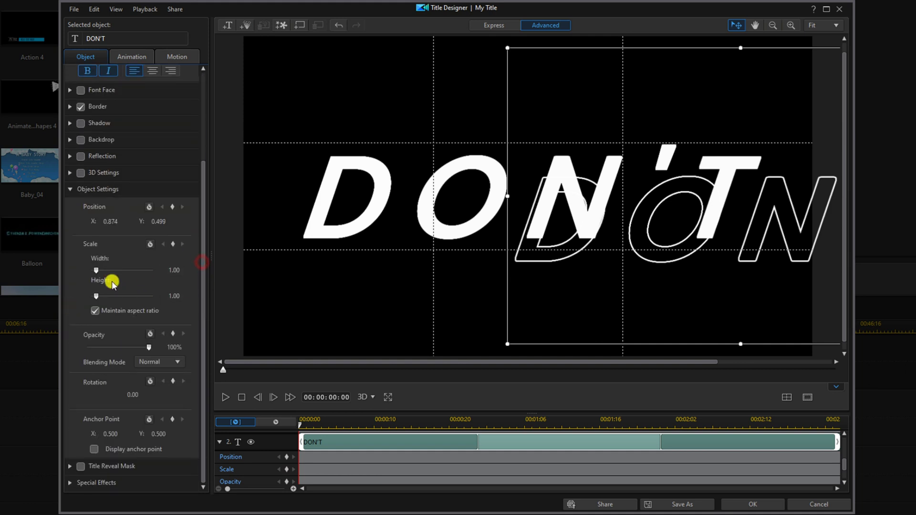
{"action": "left_click", "coordinate": [176, 269]}
{"action": "type", "text": "1.08"}
{"action": "key", "text": "Return"}
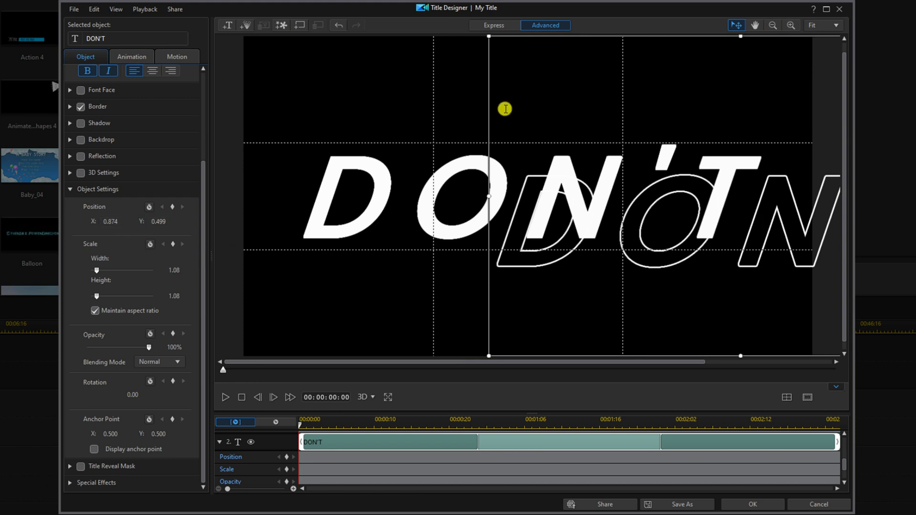
Position the outlined DON'T at X 0.509, Y 0.424 and close the Title Designer.
{"action": "left_click", "coordinate": [491, 102]}
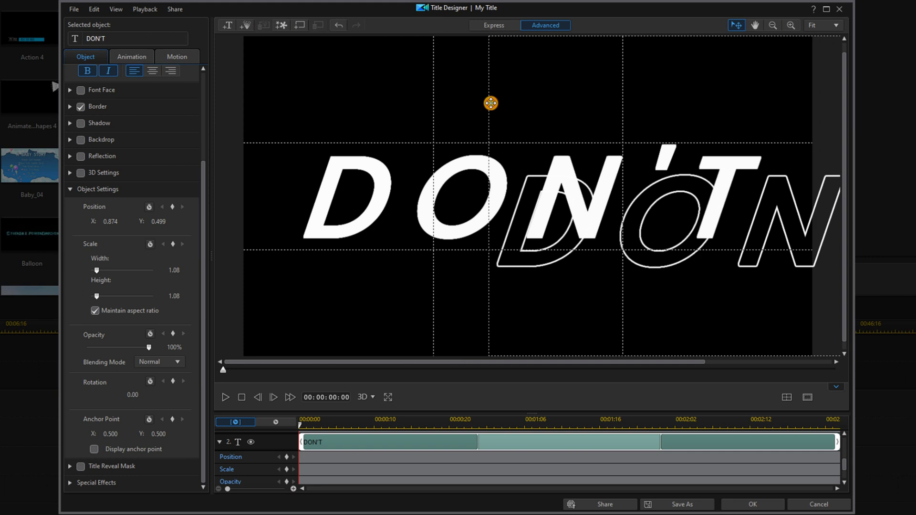
{"action": "left_click_drag", "start_coordinate": [490, 103], "coordinate": [280, 91]}
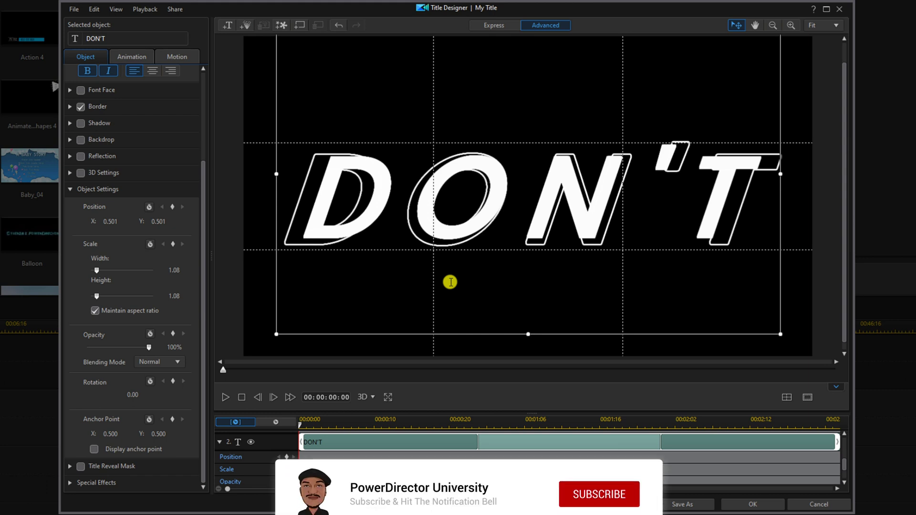
{"action": "left_click", "coordinate": [117, 224]}
{"action": "type", "text": "0.509"}
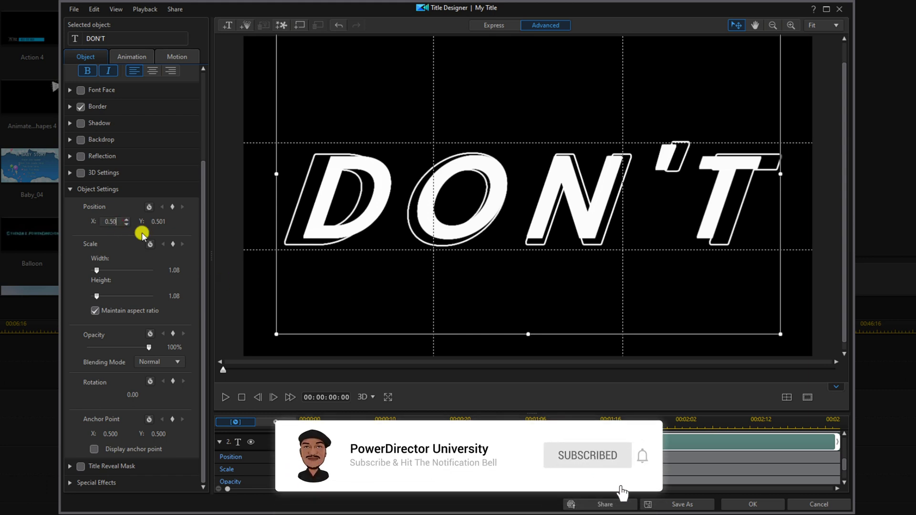
{"action": "key", "text": "Tab"}
{"action": "type", "text": "0.424"}
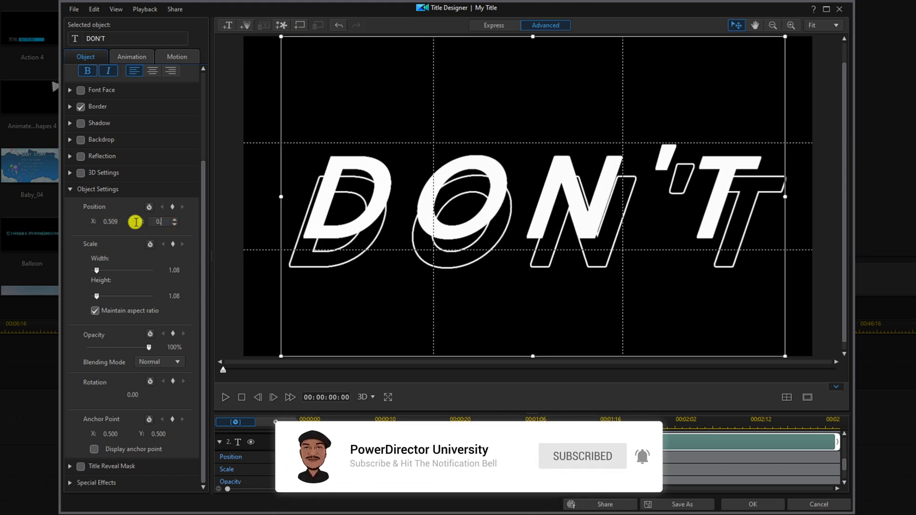
{"action": "key", "text": "Return"}
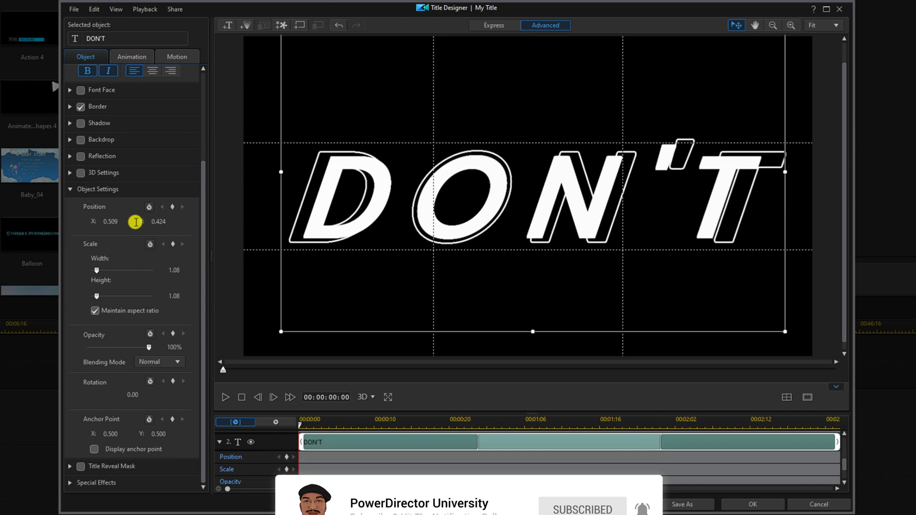
{"action": "left_click", "coordinate": [743, 505]}
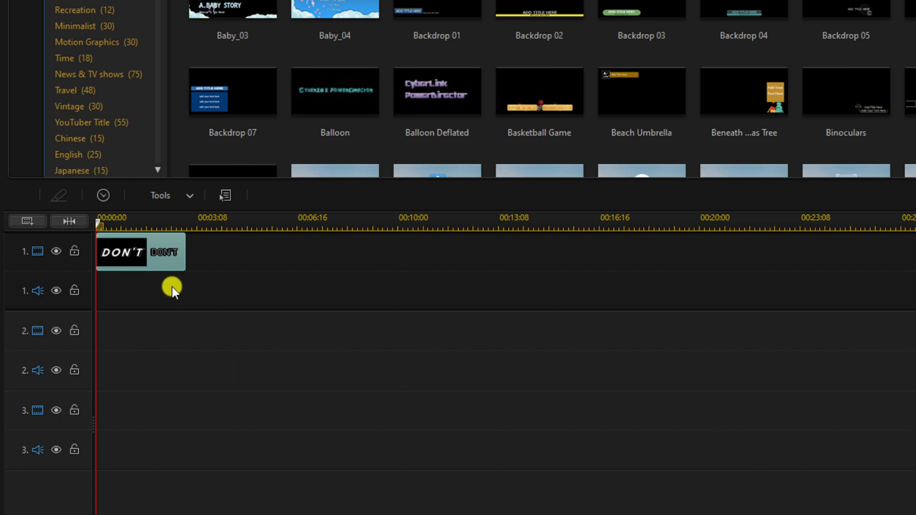
Copy the DON'T clip and paste two copies after it, filling track 1 from 0 to 9 seconds.
{"action": "right_click", "coordinate": [143, 256]}
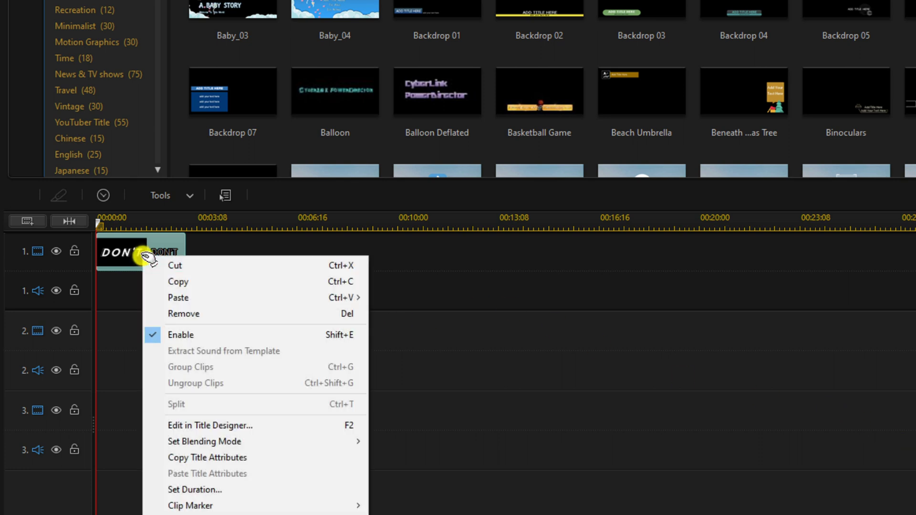
{"action": "left_click", "coordinate": [193, 282]}
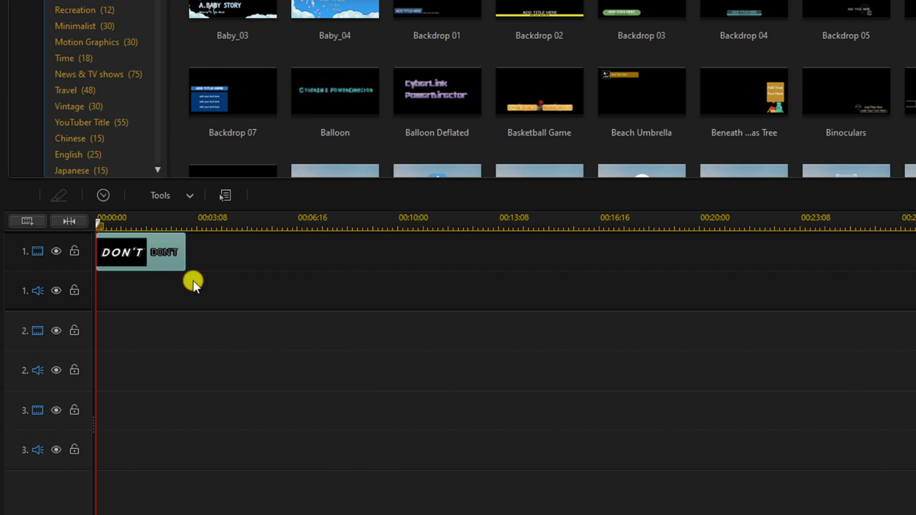
{"action": "left_click", "coordinate": [193, 281]}
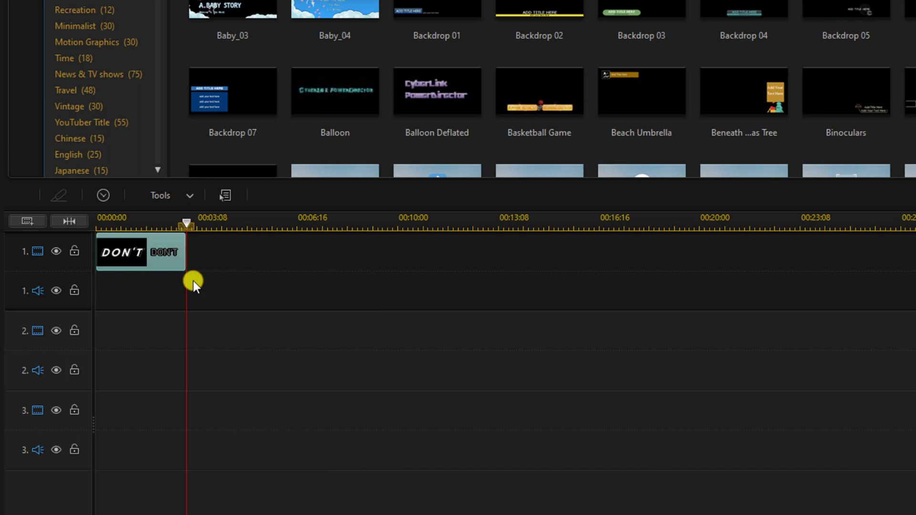
{"action": "right_click", "coordinate": [201, 256]}
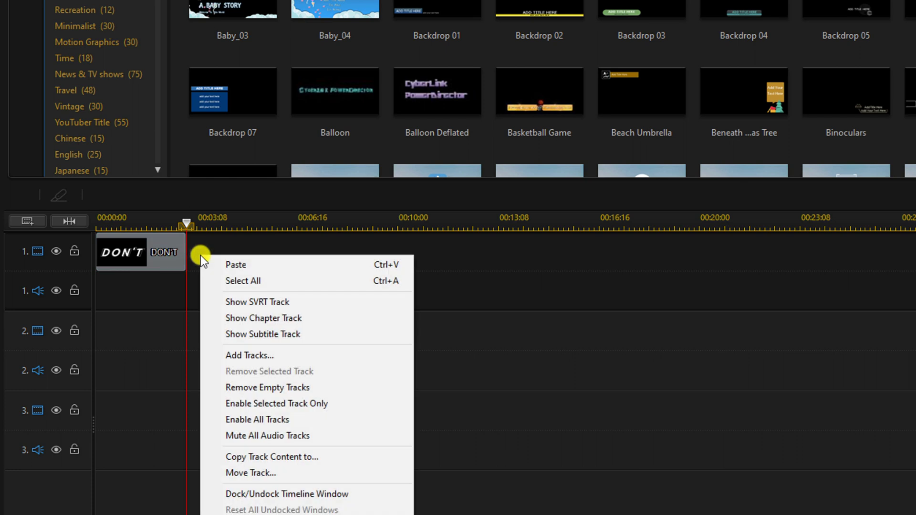
{"action": "left_click", "coordinate": [249, 260]}
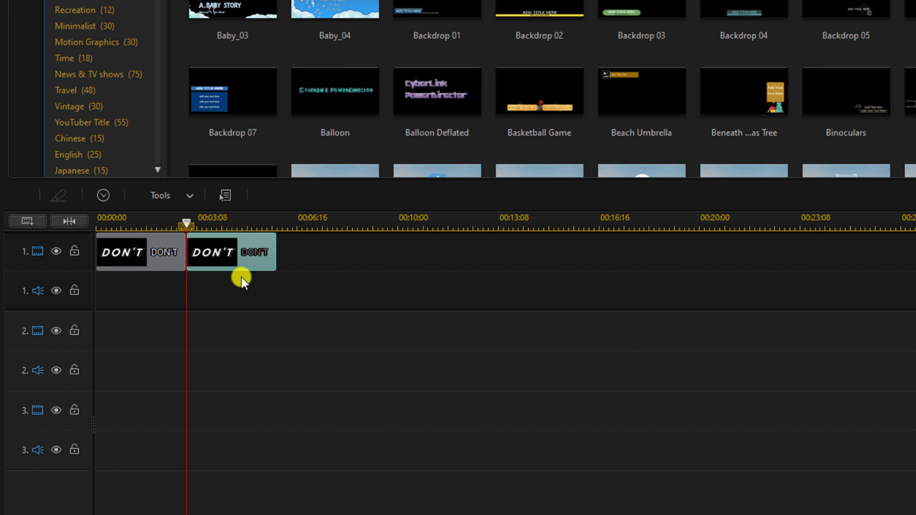
{"action": "right_click", "coordinate": [308, 256]}
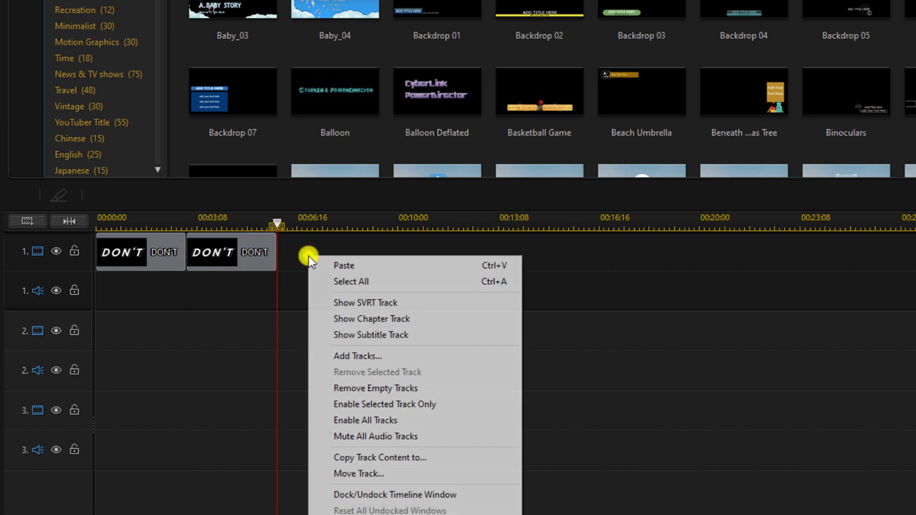
{"action": "left_click", "coordinate": [344, 265]}
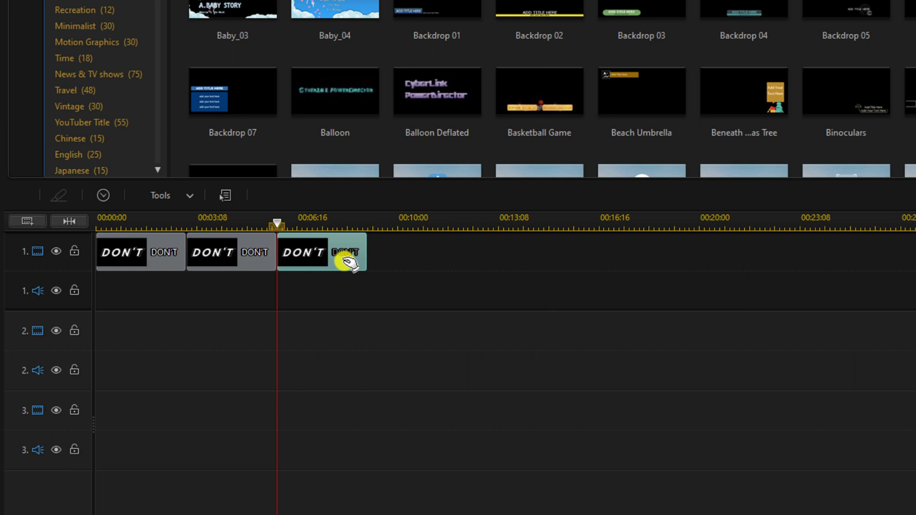
{"action": "left_click", "coordinate": [239, 261]}
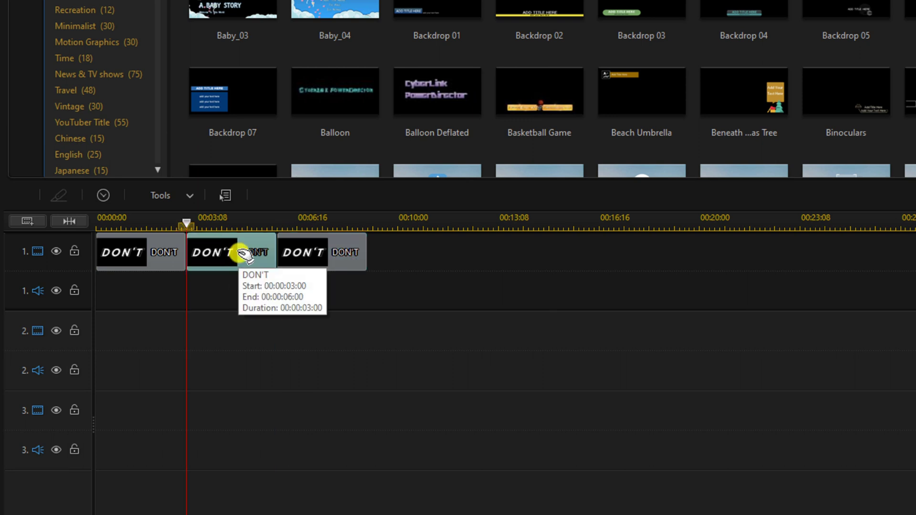
In the second clip, change the top text to FLIP and centre it horizontally.
{"action": "double_click", "coordinate": [243, 254]}
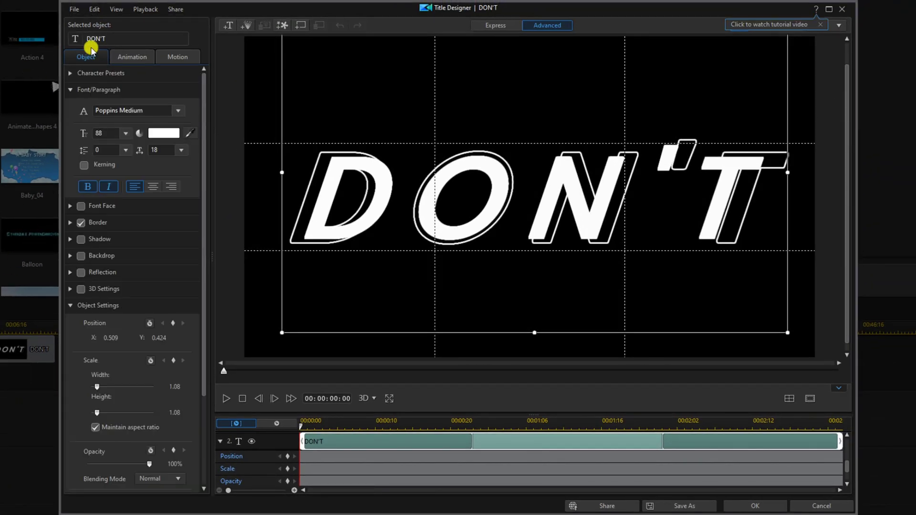
{"action": "left_click", "coordinate": [113, 40]}
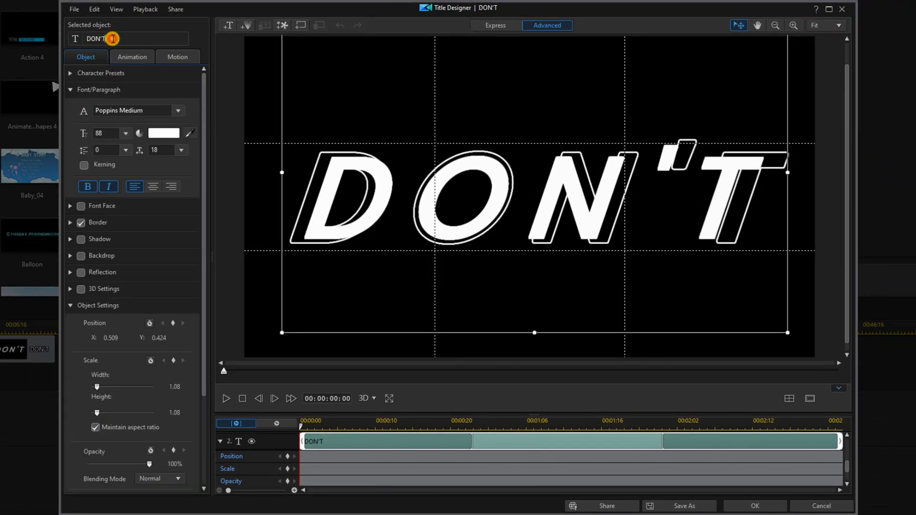
{"action": "left_click_drag", "start_coordinate": [113, 39], "coordinate": [64, 36]}
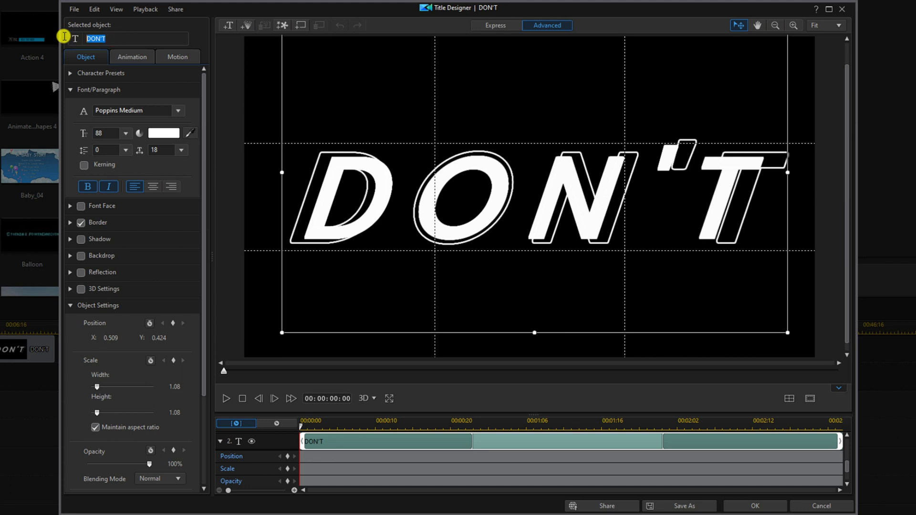
{"action": "type", "text": "FLIP"}
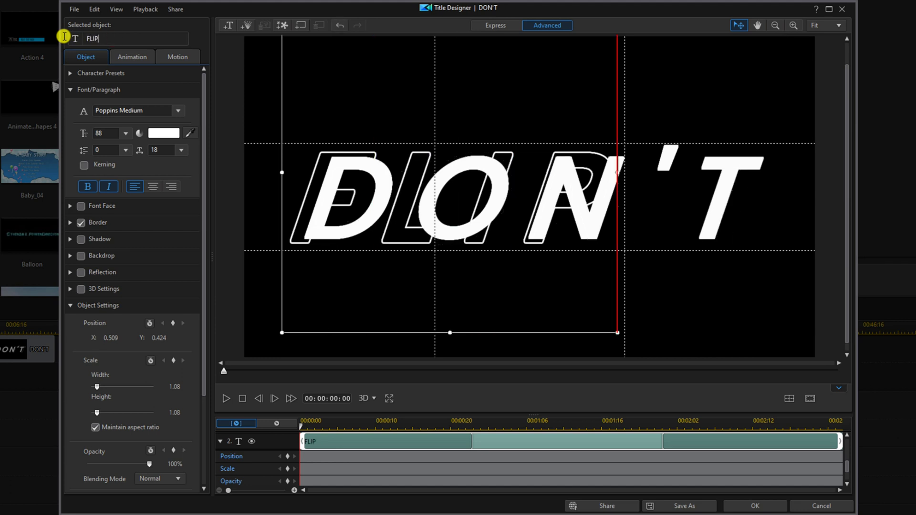
{"action": "left_click", "coordinate": [788, 398]}
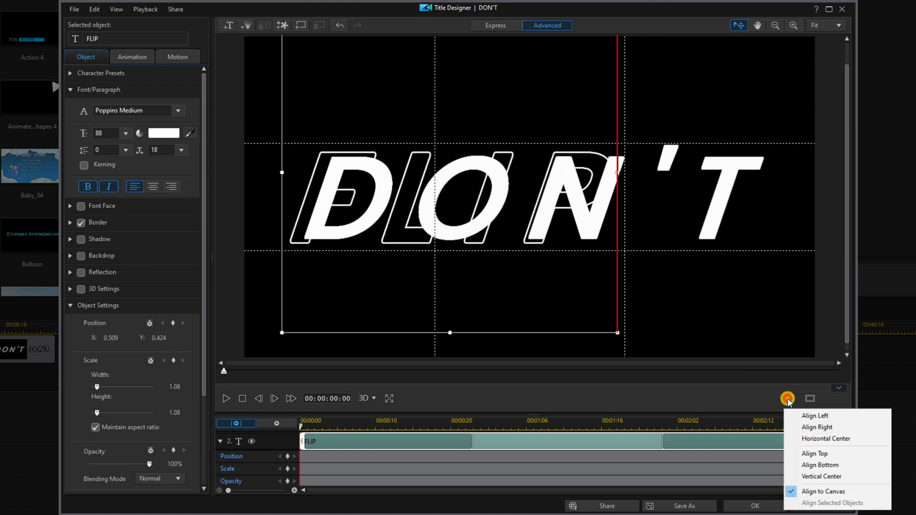
{"action": "left_click", "coordinate": [816, 439]}
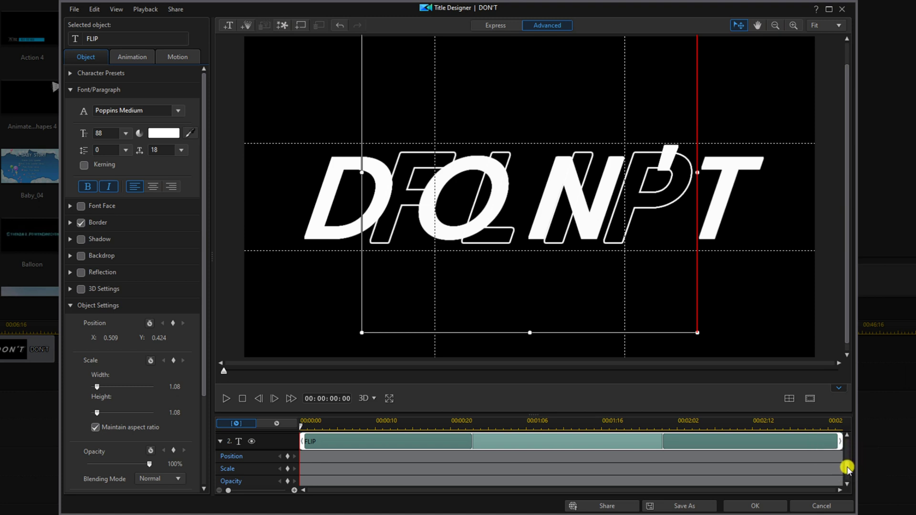
{"action": "left_click_drag", "start_coordinate": [847, 469], "coordinate": [848, 440]}
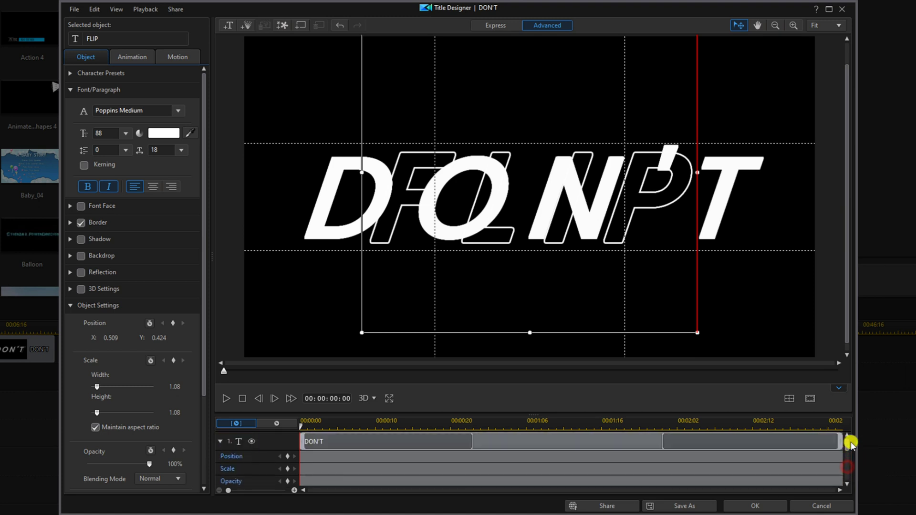
Rename the other DON'T layer to FLIP, centre it horizontally, and apply.
{"action": "left_click", "coordinate": [615, 441]}
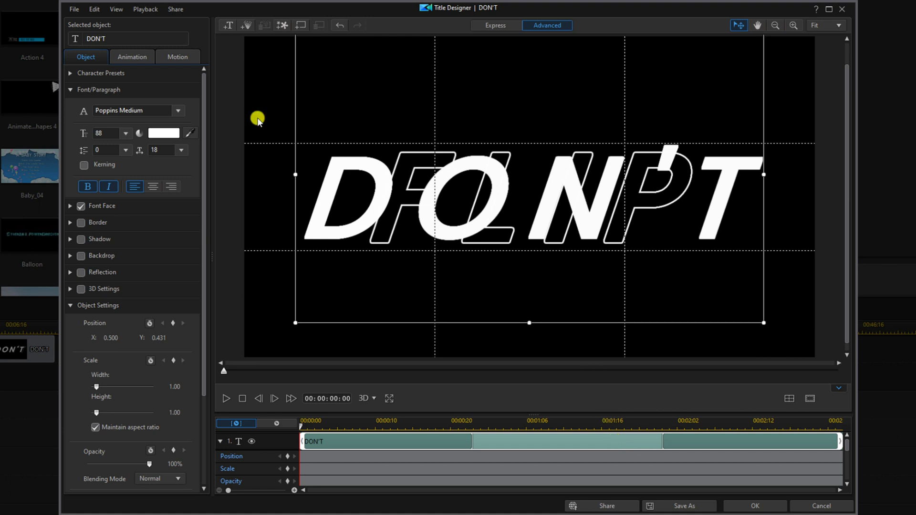
{"action": "left_click_drag", "start_coordinate": [122, 37], "coordinate": [66, 40]}
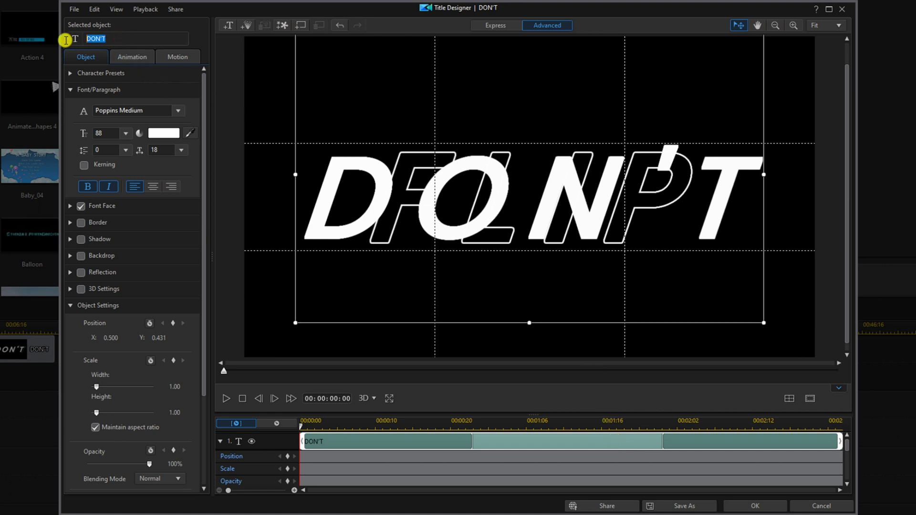
{"action": "type", "text": "FLIP"}
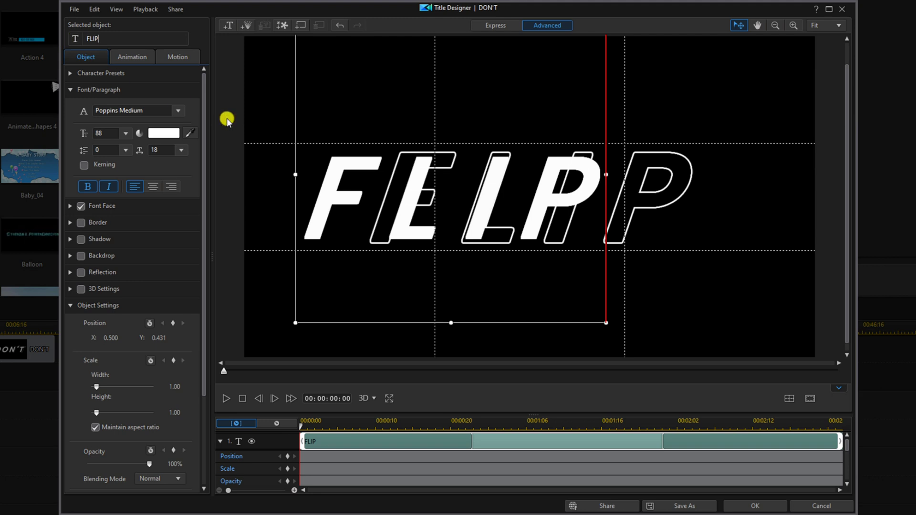
{"action": "left_click", "coordinate": [789, 398]}
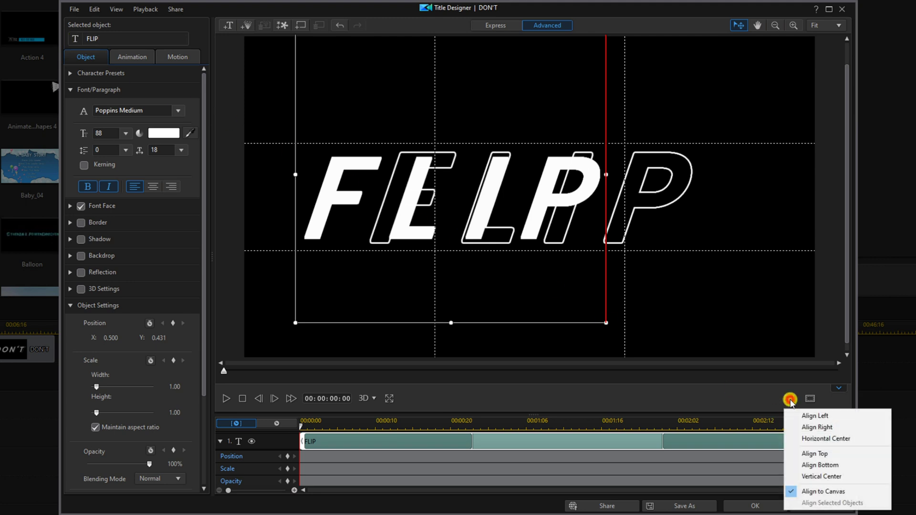
{"action": "left_click", "coordinate": [806, 440]}
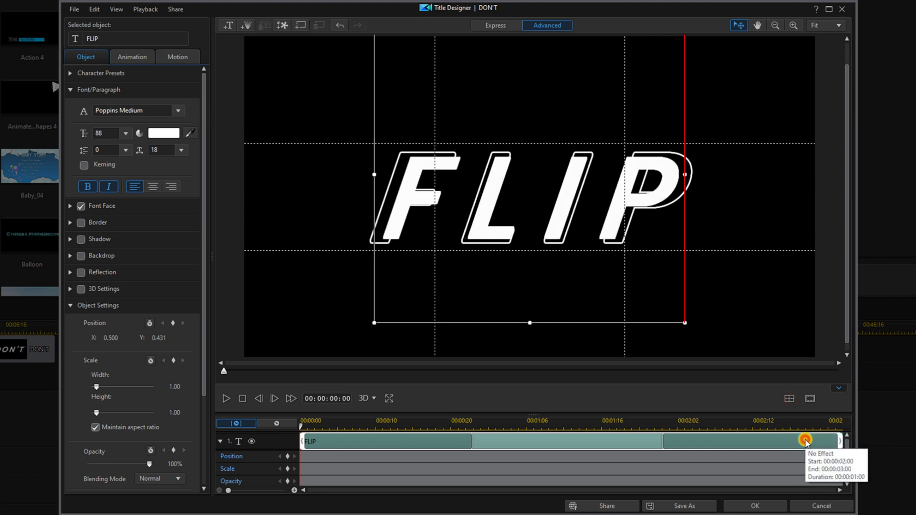
{"action": "left_click", "coordinate": [756, 504]}
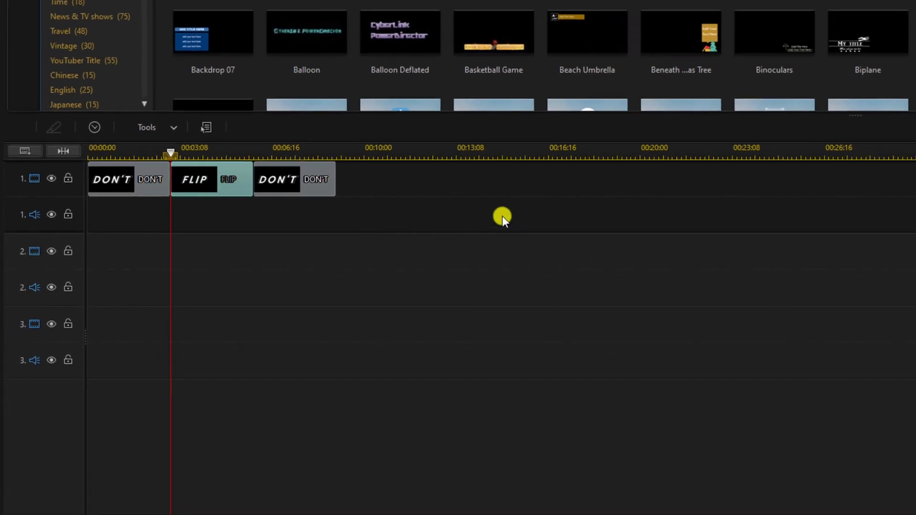
In the third clip, change the top text to OUT and centre it horizontally.
{"action": "left_click", "coordinate": [288, 179]}
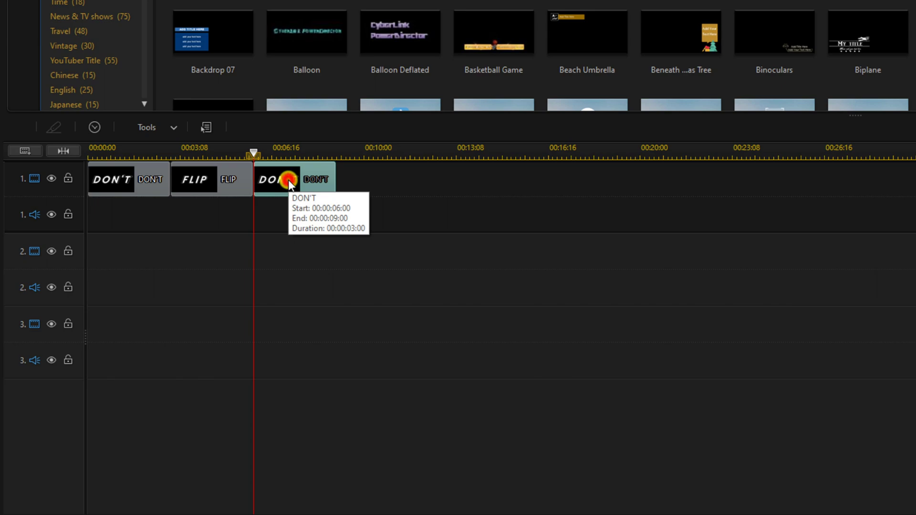
{"action": "double_click", "coordinate": [289, 180]}
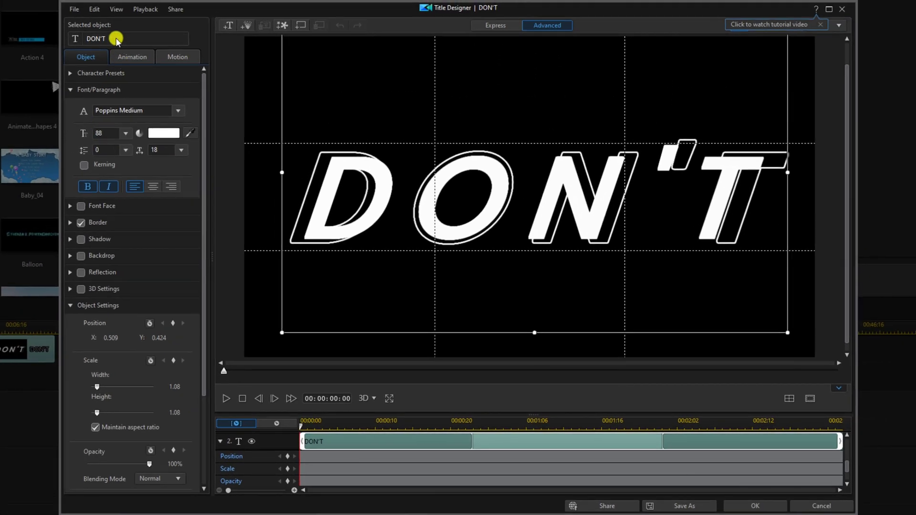
{"action": "left_click", "coordinate": [117, 38]}
{"action": "left_click_drag", "start_coordinate": [116, 39], "coordinate": [51, 45]}
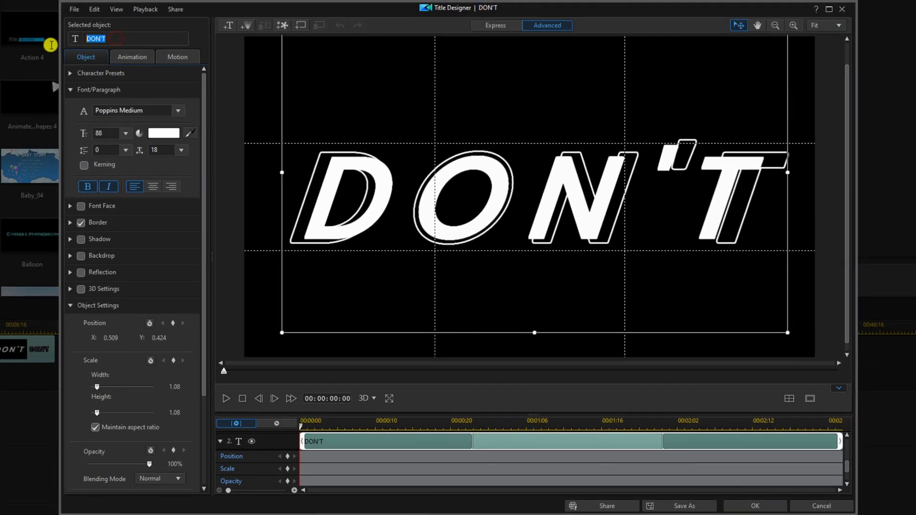
{"action": "type", "text": "OUT"}
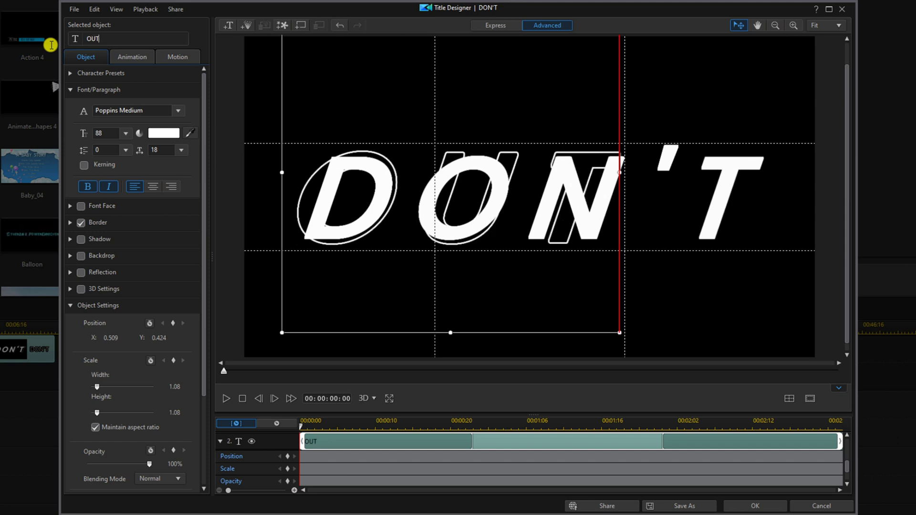
{"action": "left_click", "coordinate": [792, 399]}
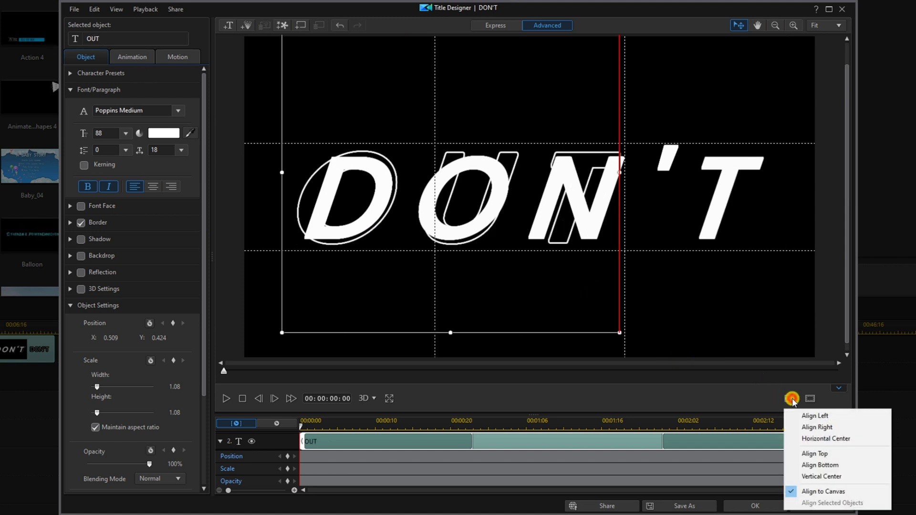
{"action": "left_click", "coordinate": [801, 438]}
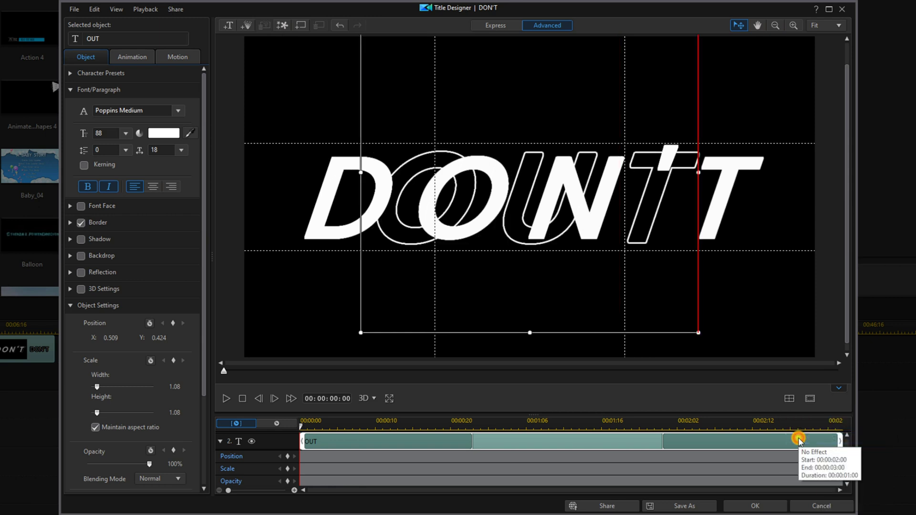
{"action": "left_click_drag", "start_coordinate": [848, 469], "coordinate": [851, 438]}
Rename the remaining DON'T layer to OUT, centre it horizontally, and apply.
{"action": "left_click", "coordinate": [596, 444]}
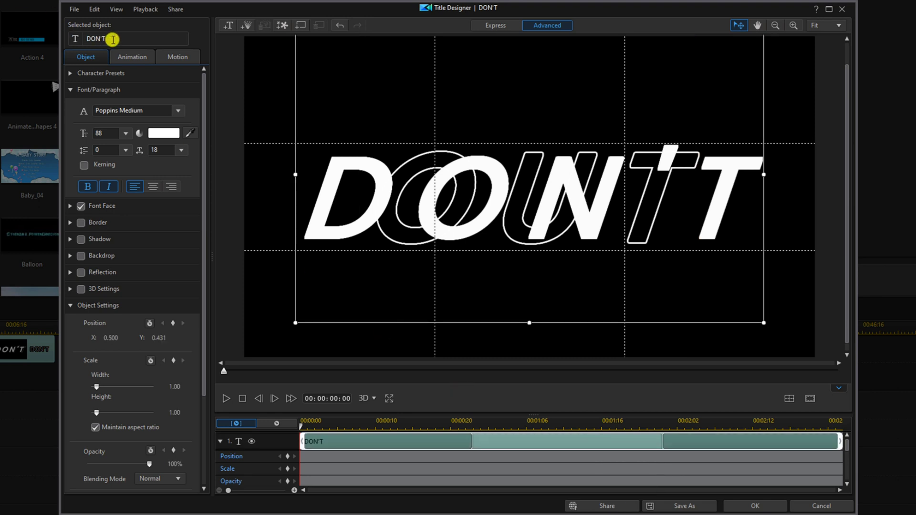
{"action": "left_click_drag", "start_coordinate": [112, 39], "coordinate": [45, 38]}
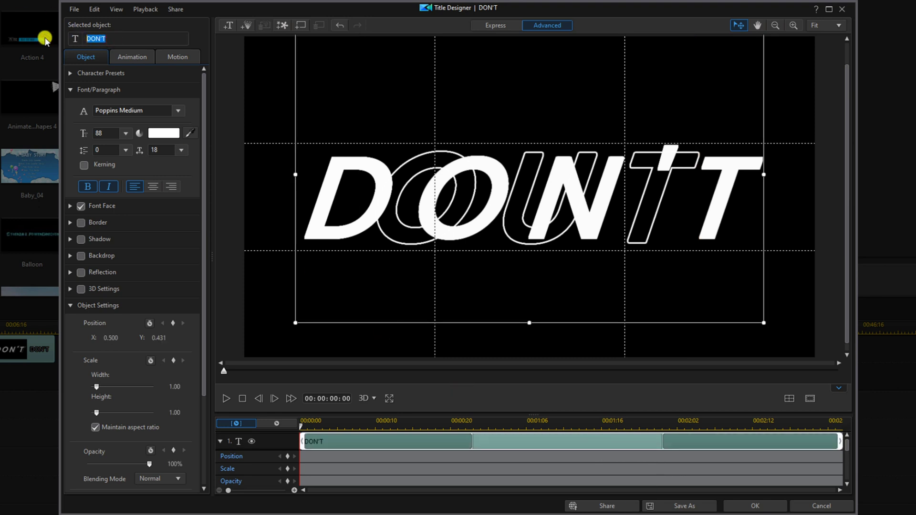
{"action": "type", "text": "OUT"}
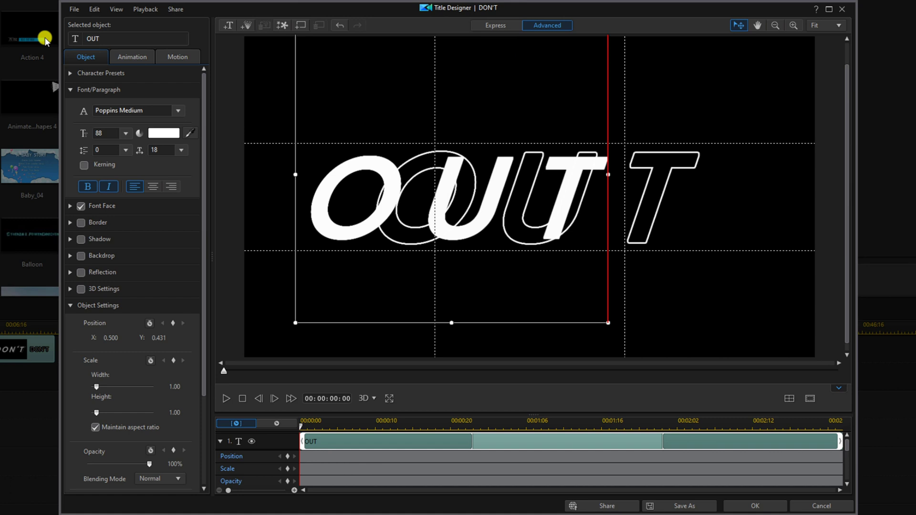
{"action": "left_click", "coordinate": [789, 398]}
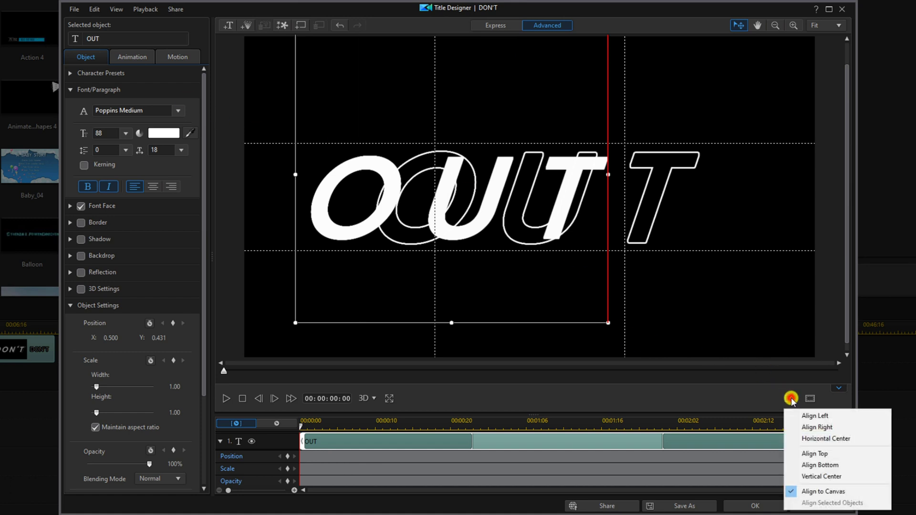
{"action": "left_click", "coordinate": [807, 437]}
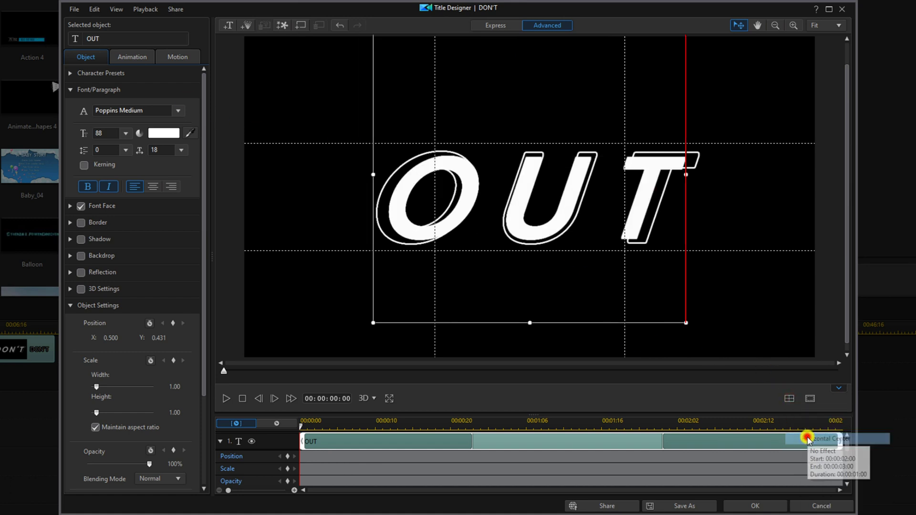
{"action": "left_click", "coordinate": [747, 506]}
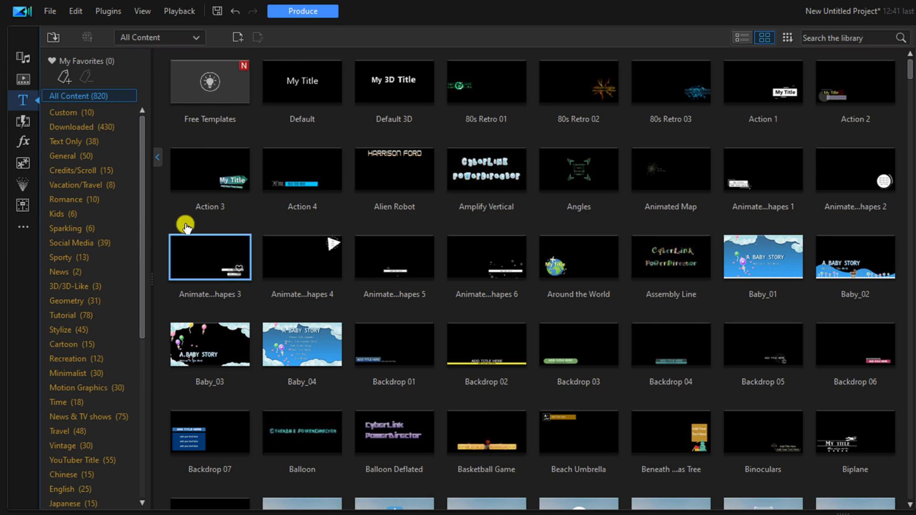
Filter transitions to Spin and place Spin Horizontal at the start of the first DON'T clip.
{"action": "left_click", "coordinate": [21, 123]}
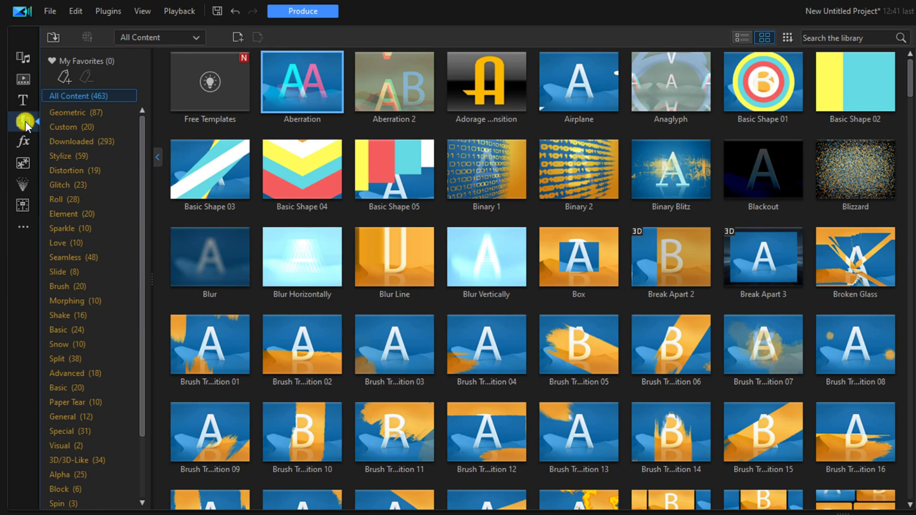
{"action": "left_click_drag", "start_coordinate": [142, 258], "coordinate": [141, 403]}
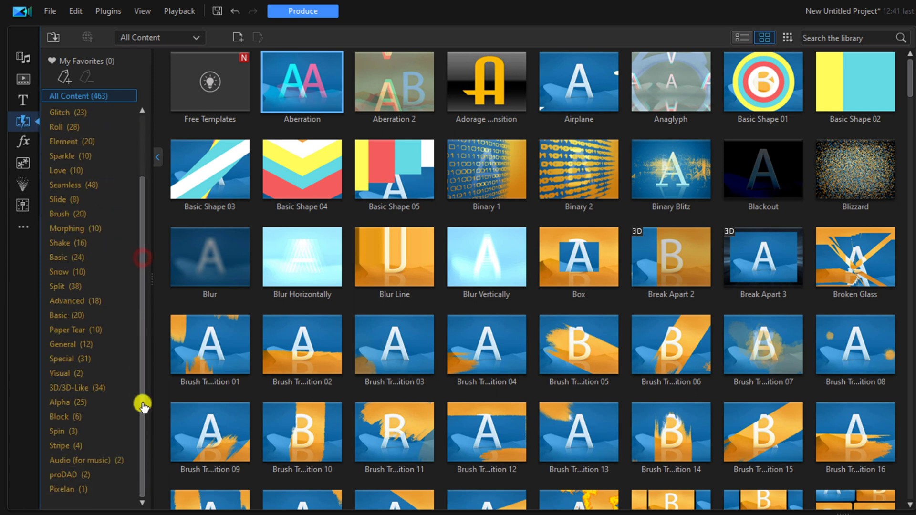
{"action": "left_click", "coordinate": [82, 434]}
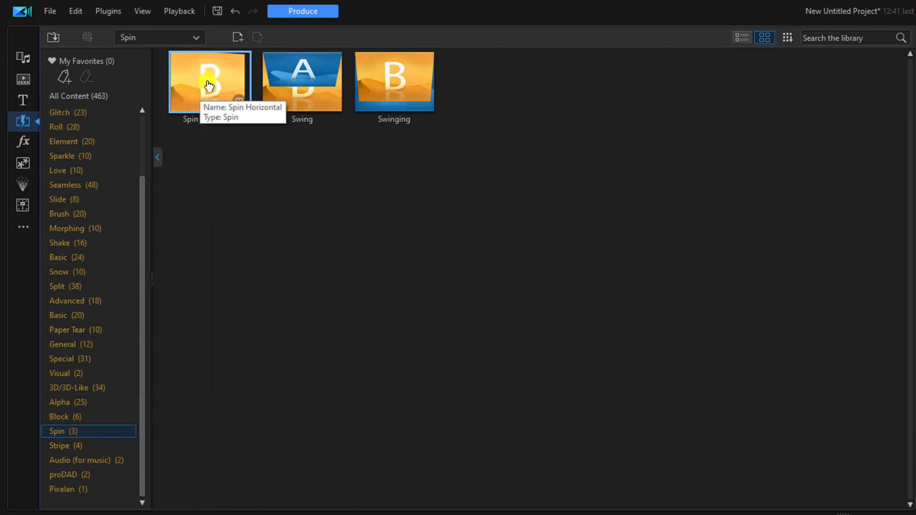
{"action": "left_click_drag", "start_coordinate": [209, 85], "coordinate": [53, 316]}
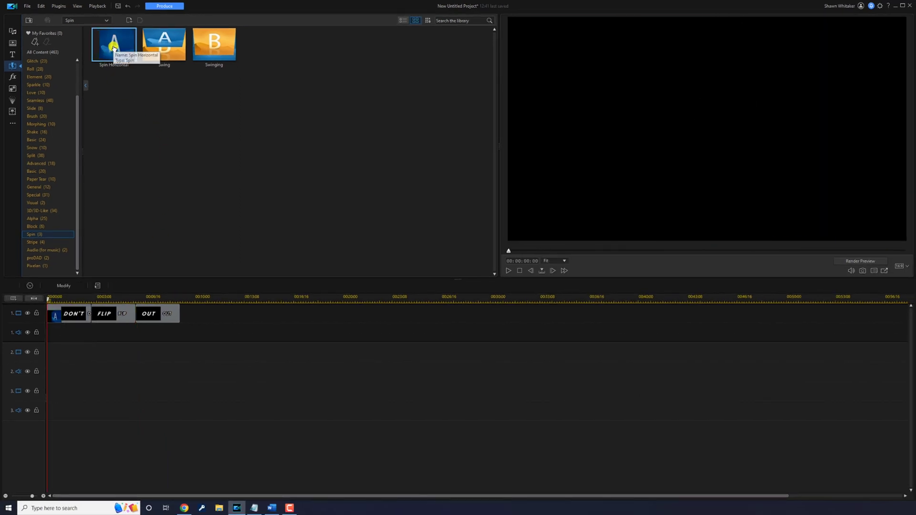
Add Spin Horizontal transitions before FLIP, before OUT and after OUT, then rewind the playhead to the start.
{"action": "left_click_drag", "start_coordinate": [113, 48], "coordinate": [98, 319]}
{"action": "left_click", "coordinate": [116, 324]}
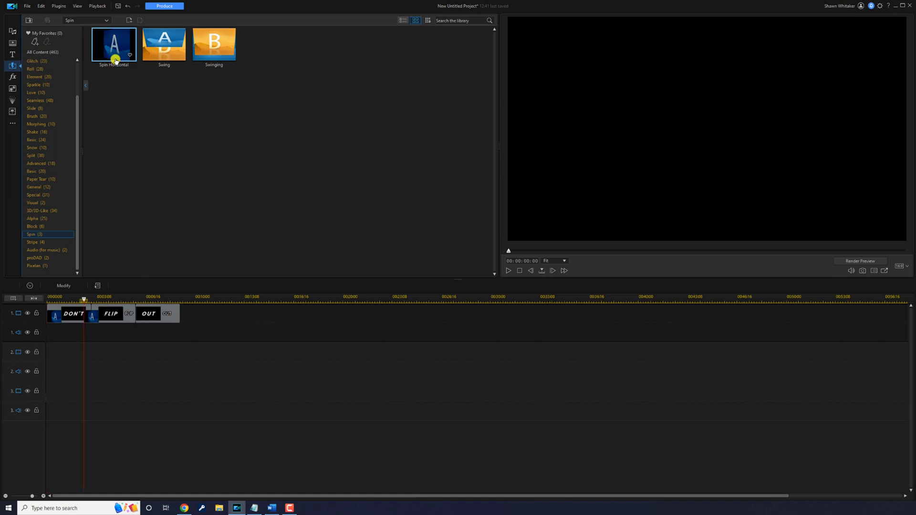
{"action": "left_click_drag", "start_coordinate": [116, 47], "coordinate": [130, 314]}
{"action": "left_click", "coordinate": [148, 321]}
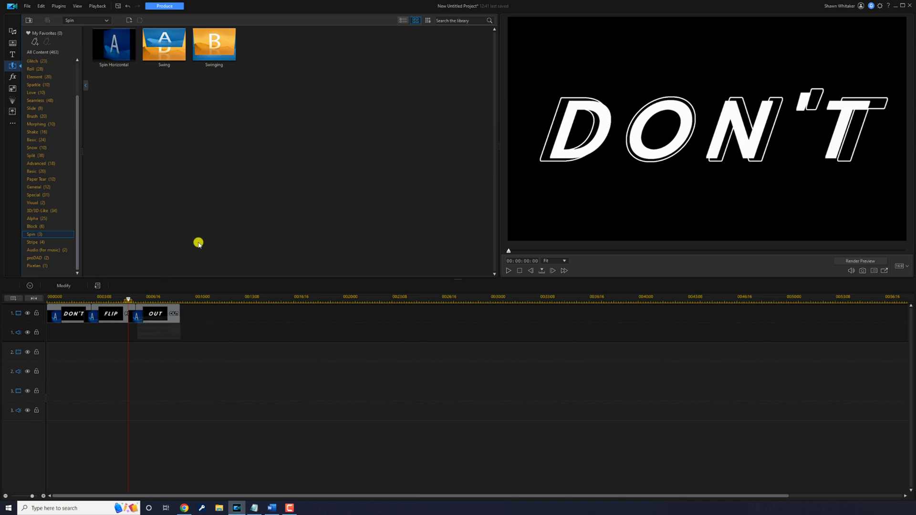
{"action": "left_click_drag", "start_coordinate": [110, 56], "coordinate": [173, 315]}
{"action": "left_click", "coordinate": [184, 320]}
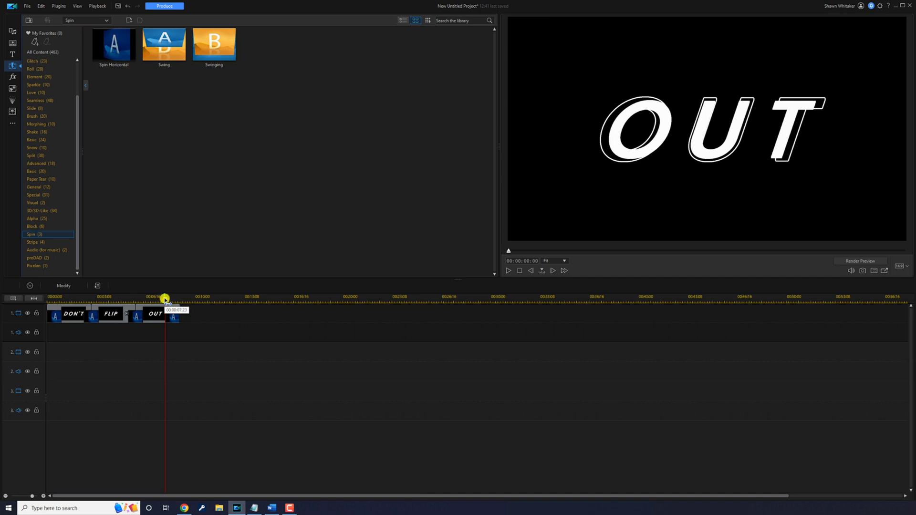
{"action": "left_click_drag", "start_coordinate": [165, 299], "coordinate": [20, 307]}
{"action": "left_click", "coordinate": [67, 314]}
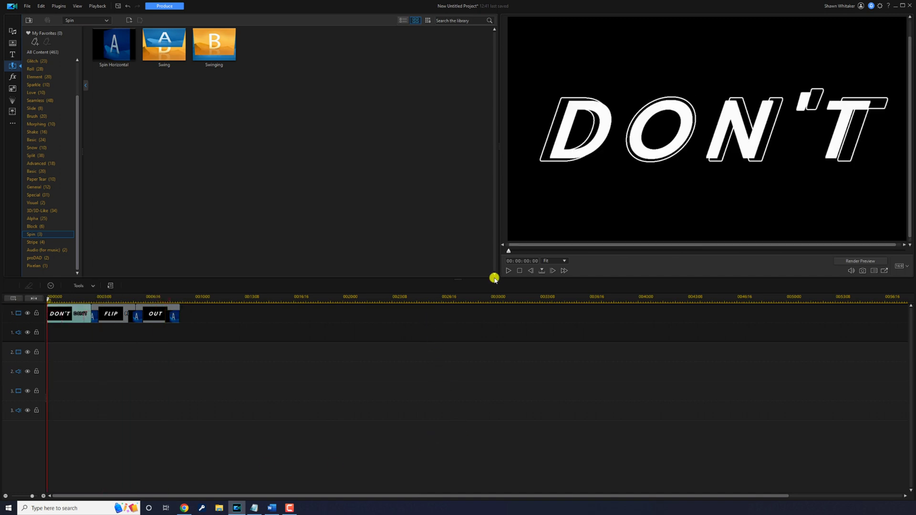
Play the timeline from the start to preview DON'T spinning in through to OUT.
{"action": "left_click", "coordinate": [508, 270]}
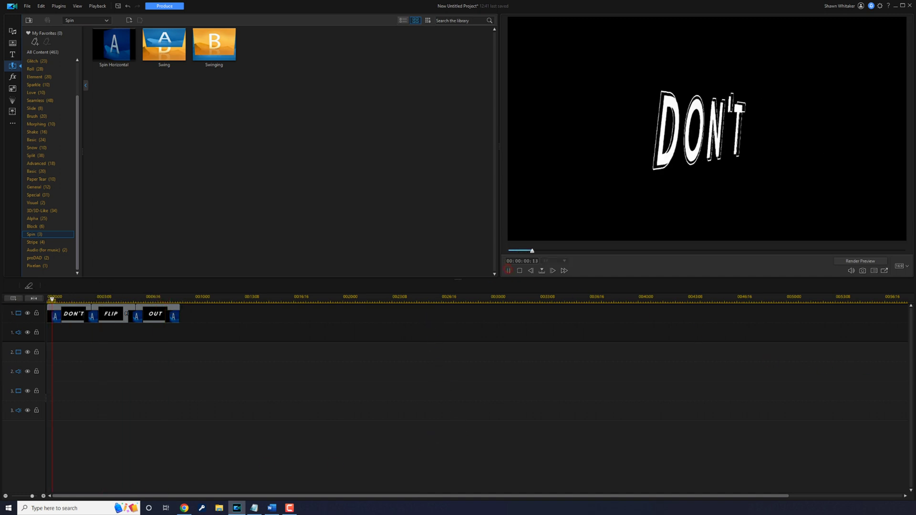